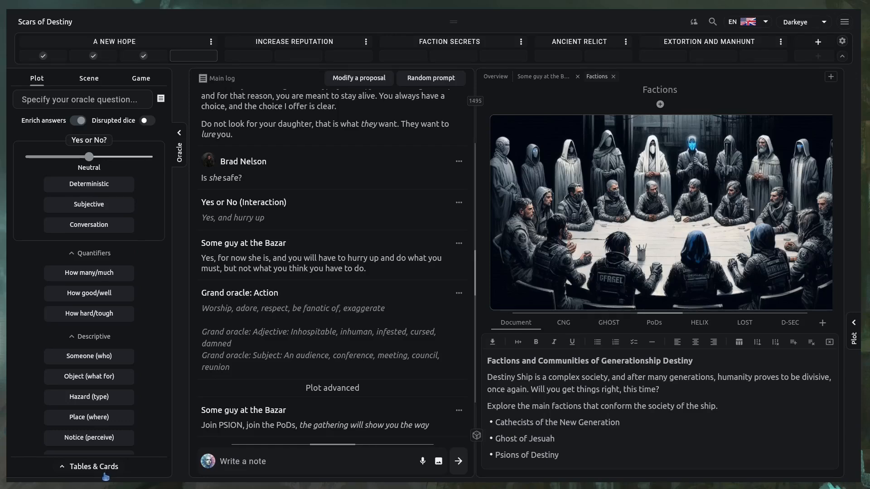
# Start a new random table and name it Melee Weapons.
pyautogui.click(104, 473)
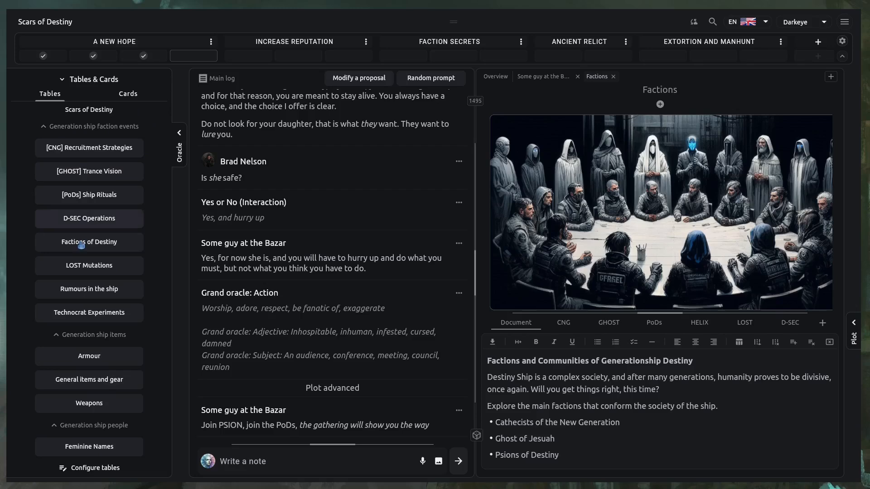
pyautogui.click(103, 469)
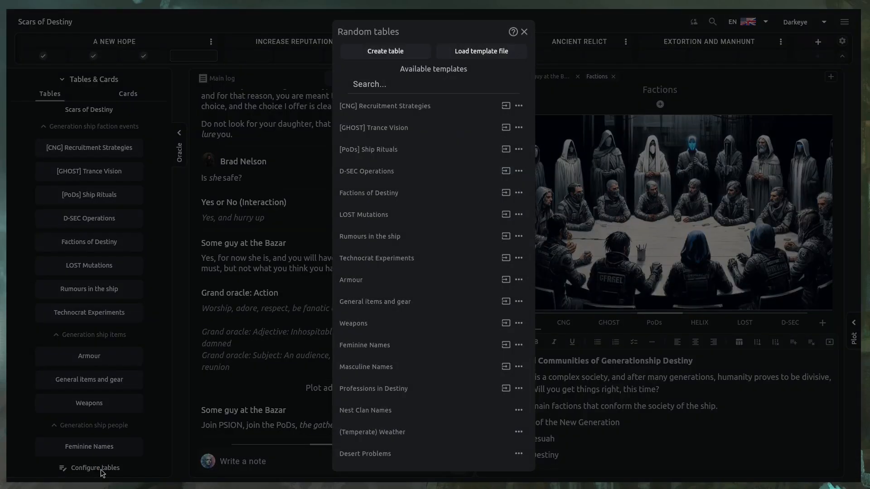
pyautogui.click(394, 55)
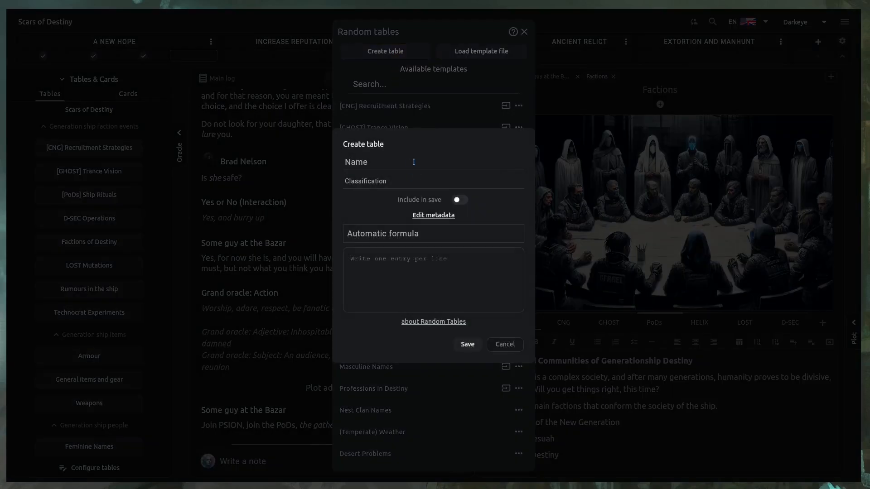
pyautogui.write('Weapons Table')
pyautogui.press('Home')
pyautogui.write('Melee')
pyautogui.doubleClick(414, 162)
pyautogui.press('BackSpace')
# Enter Sword, Axe, Hammer, Mace, Spear and Knife as the table's entries, one per line, and save the table.
pyautogui.click(433, 270)
pyautogui.write('Sword')
pyautogui.press('Return')
pyautogui.write('Axe')
pyautogui.press('Return')
pyautogui.write('Hamm')
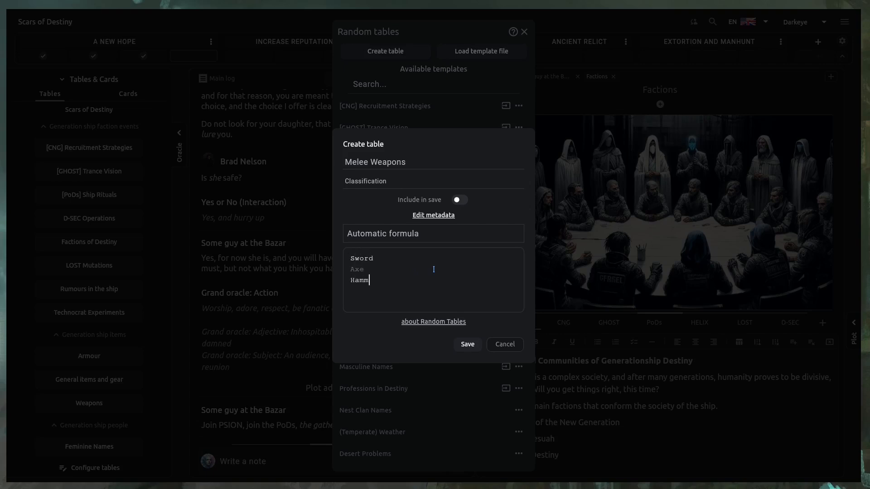
pyautogui.write('er')
pyautogui.press('Return')
pyautogui.write('Mace')
pyautogui.press('Return')
pyautogui.write('Spear')
pyautogui.press('Return')
pyautogui.write('Bow')
pyautogui.press('BackSpace')
pyautogui.press('BackSpace')
pyautogui.press('BackSpace')
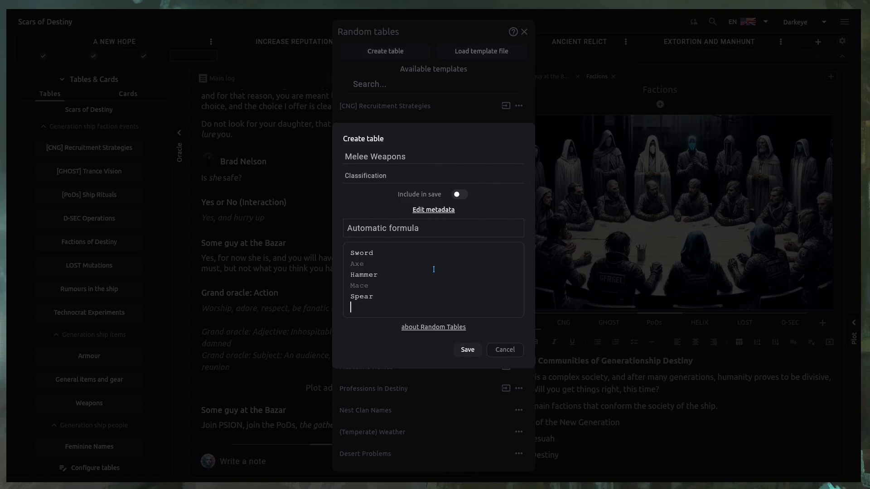
pyautogui.write('Knife')
pyautogui.click(467, 349)
# Close the table configuration and roll three times on the Melee Weapons table.
pyautogui.scroll(-2, 420, 414)
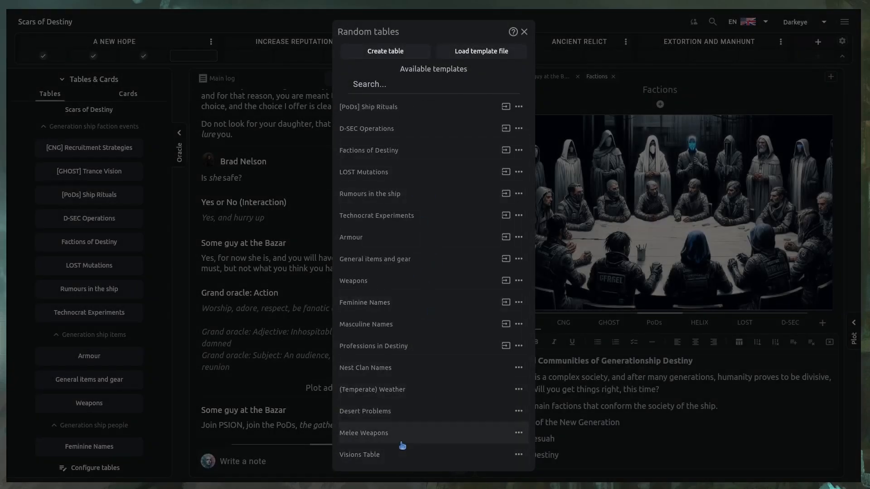
pyautogui.click(253, 399)
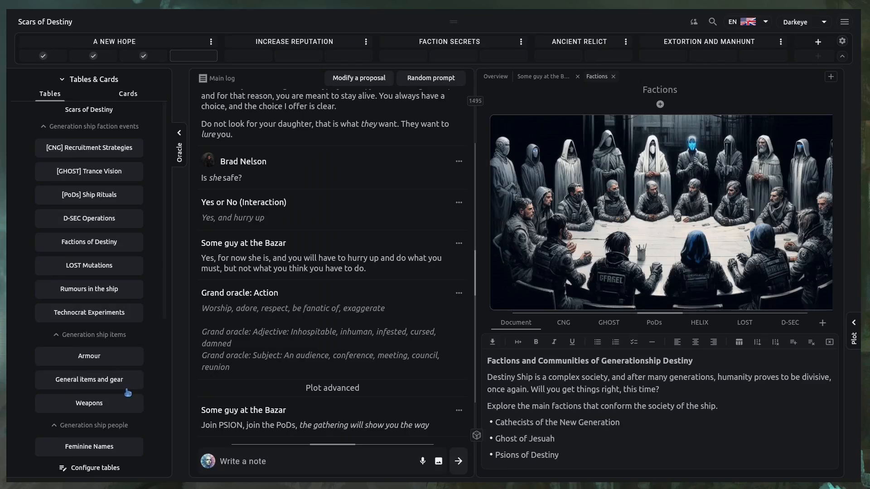
pyautogui.scroll(-5, 122, 373)
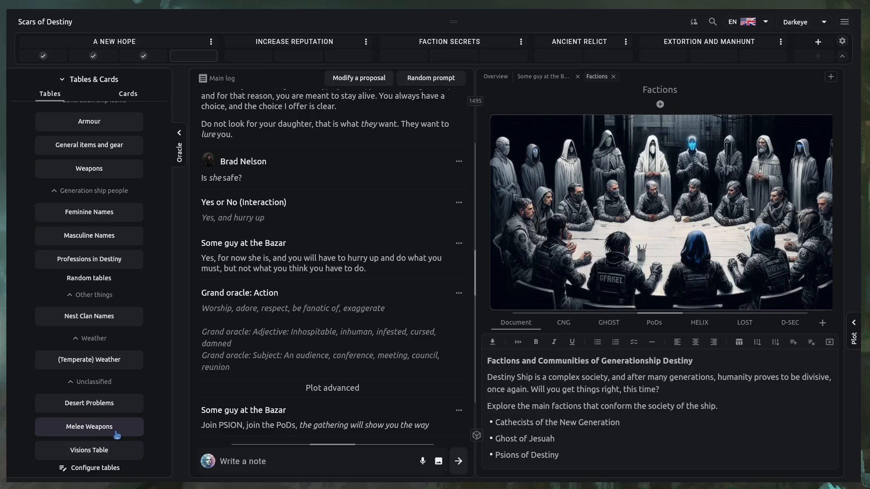
pyautogui.click(117, 434)
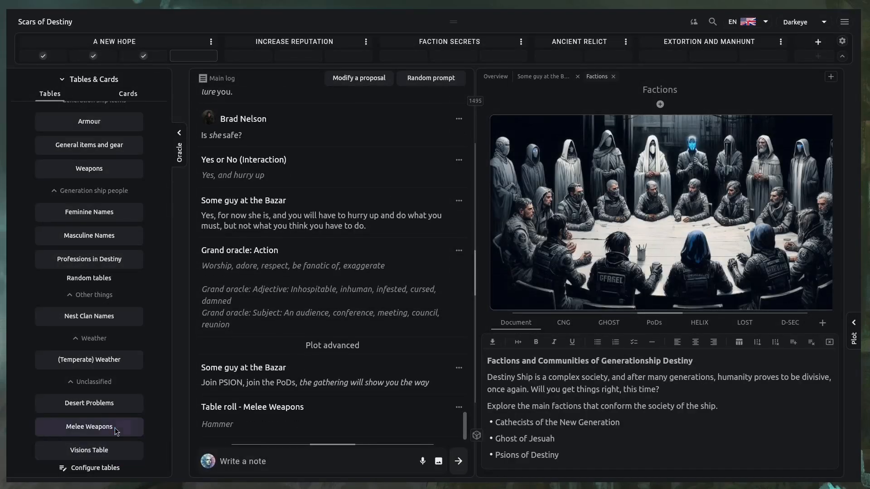
pyautogui.click(115, 428)
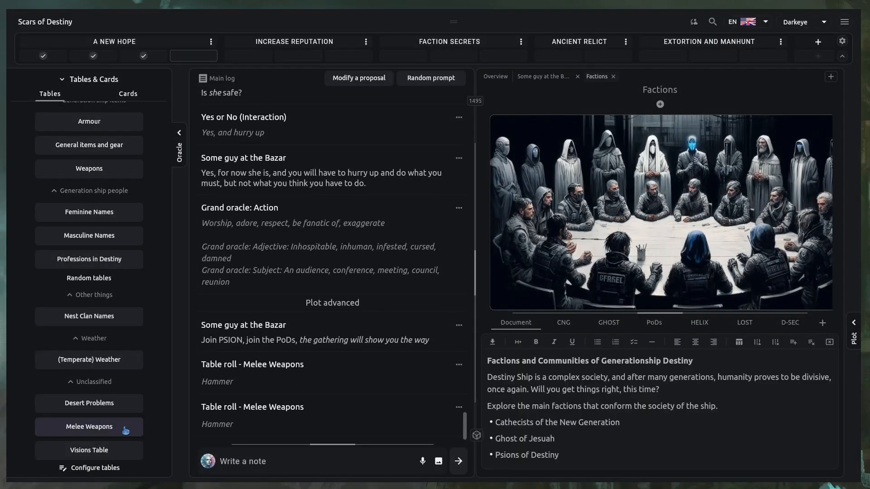
pyautogui.click(124, 429)
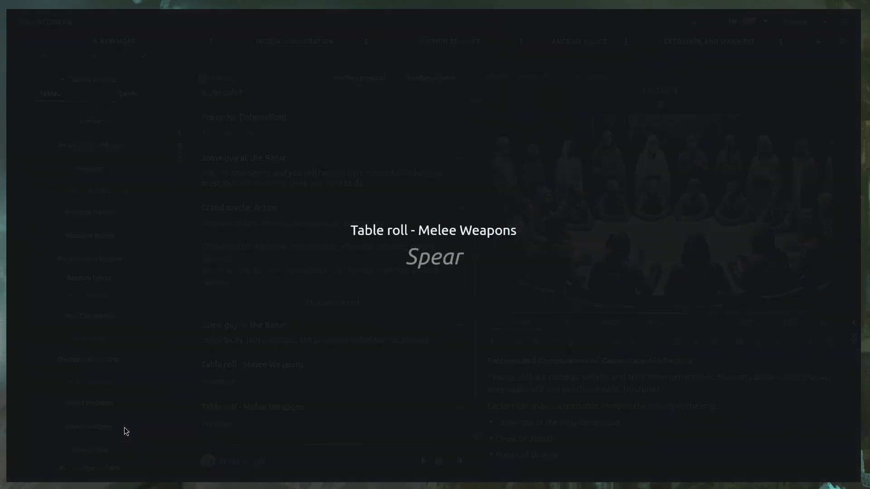
# Open the Melee Weapons table for editing from the table configuration.
pyautogui.click(120, 468)
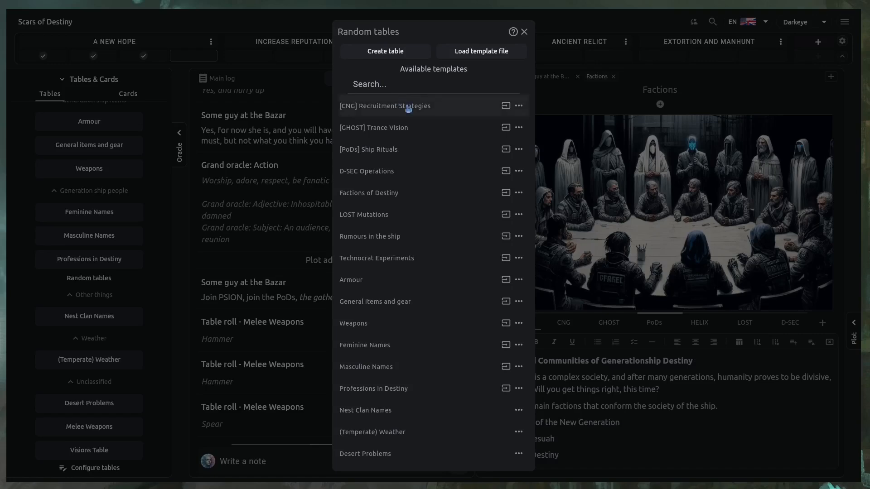
pyautogui.scroll(-2, 444, 430)
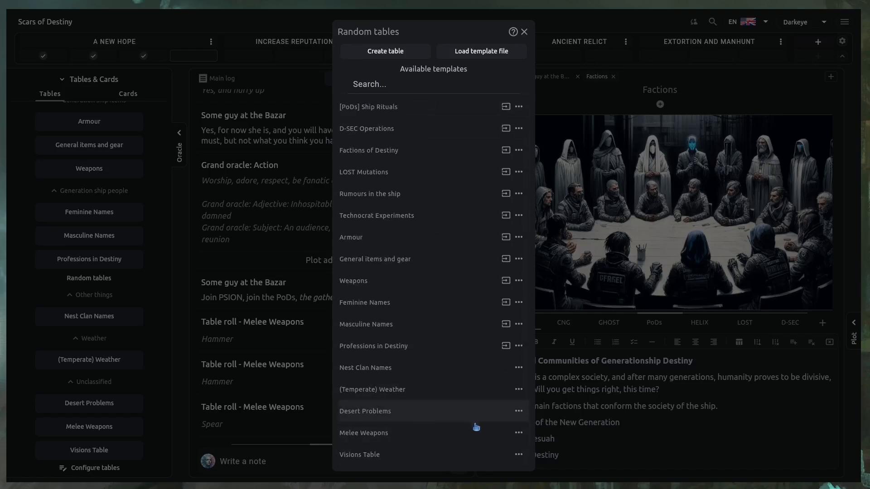
pyautogui.click(518, 432)
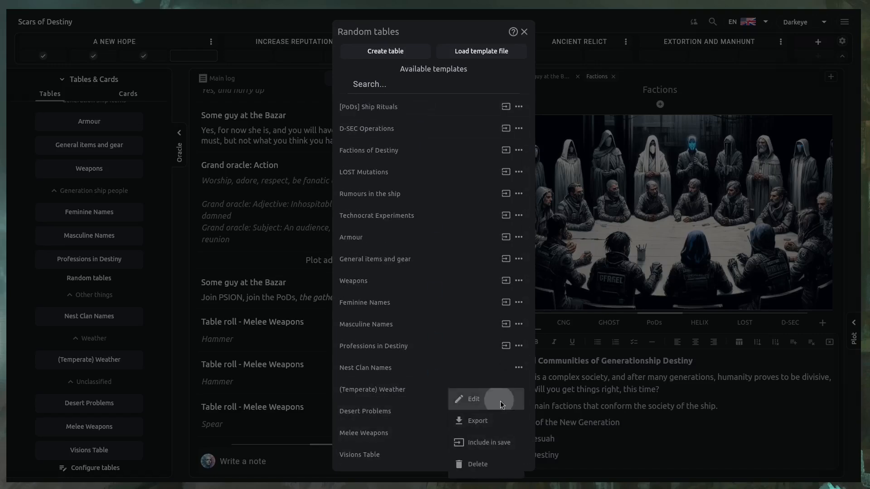
pyautogui.click(500, 401)
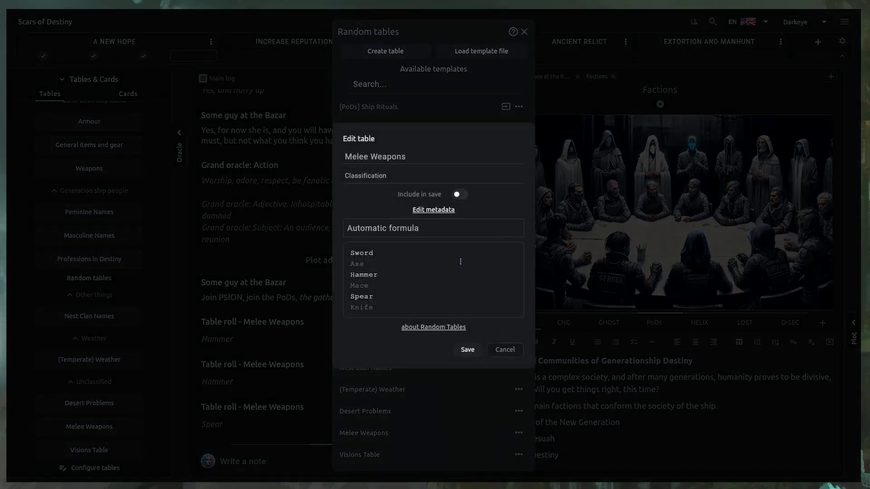
# Check the table's classification choices and Include in save option, and show its metadata fields.
pyautogui.click(405, 171)
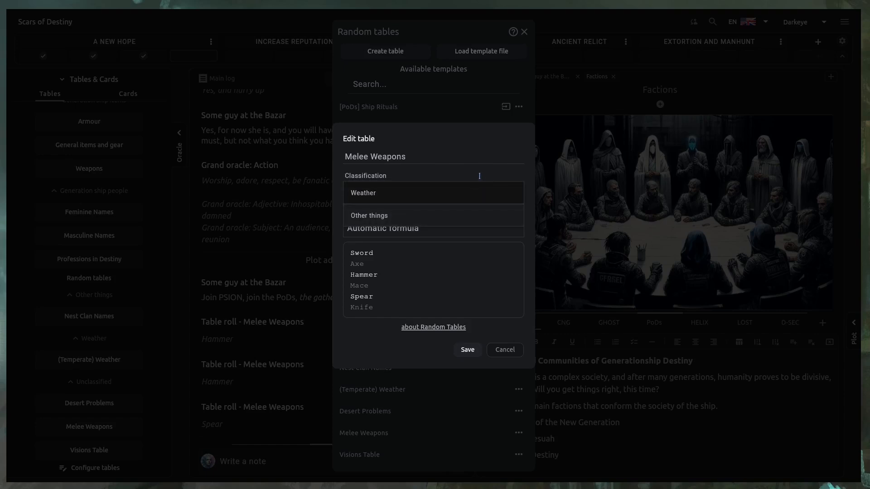
pyautogui.click(531, 181)
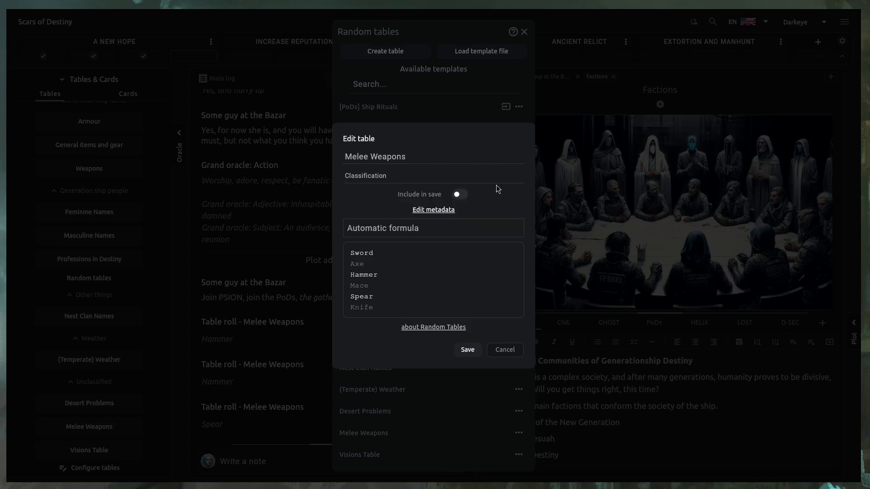
pyautogui.click(458, 197)
pyautogui.click(462, 195)
pyautogui.click(450, 209)
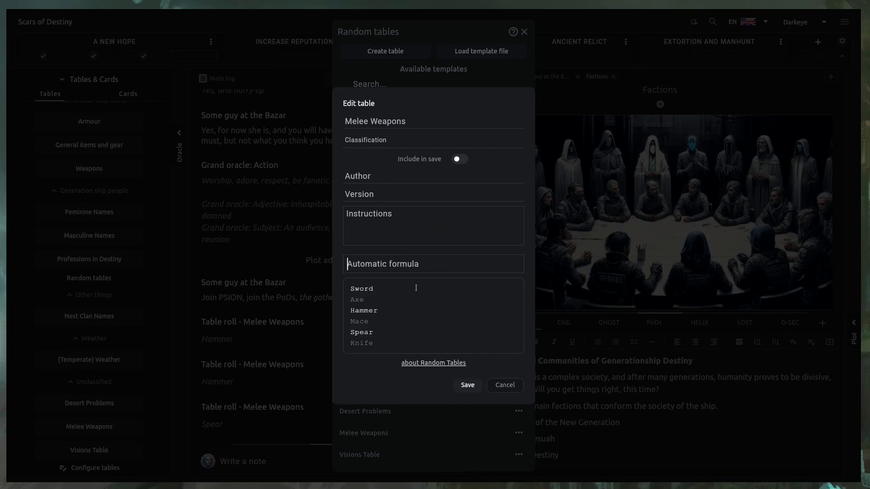
# Set the Melee Weapons table's dice formula to 2d6.
pyautogui.moveTo(378, 332); pyautogui.dragTo(344, 285)
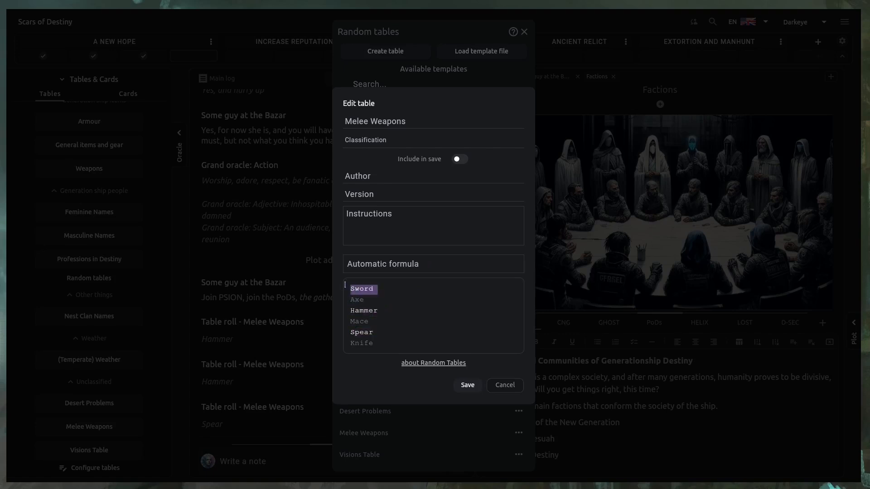
pyautogui.click(444, 263)
pyautogui.write('2d6')
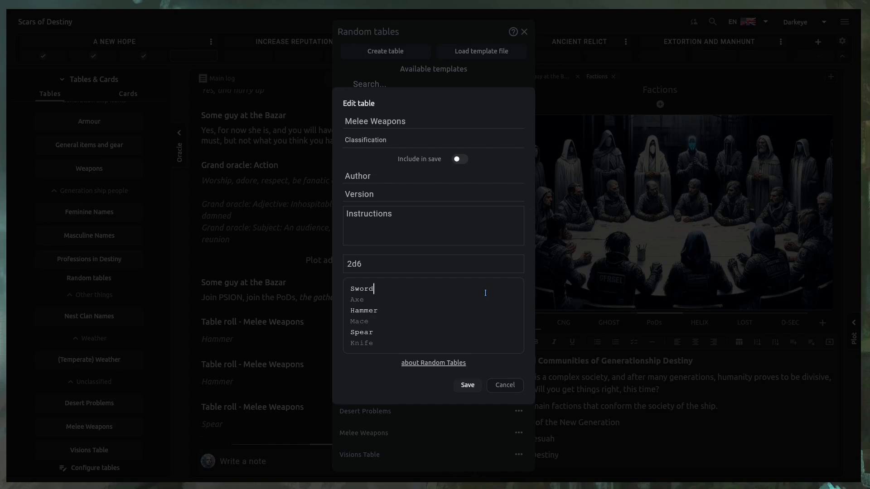
# Number the six weapon entries from 1 to 6, from Sword through Knife.
pyautogui.press('Home')
pyautogui.write('1.')
pyautogui.press('Down')
pyautogui.press('Home')
pyautogui.write('2.')
pyautogui.press('Down')
pyautogui.press('Home')
pyautogui.write('3.')
pyautogui.press('Down')
pyautogui.press('Home')
pyautogui.write('4.')
pyautogui.press('Home')
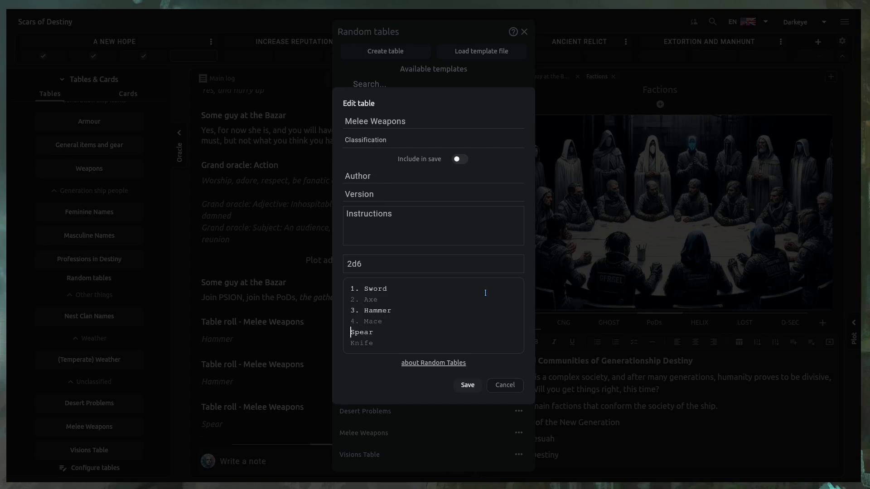
pyautogui.write('5.')
pyautogui.press('Home')
pyautogui.write('6.')
# Insert "1. DUMMY" as the first entry above Sword and renumber the entries below it upwards.
pyautogui.hotkey('ctrl', 'Home')
pyautogui.press('Return')
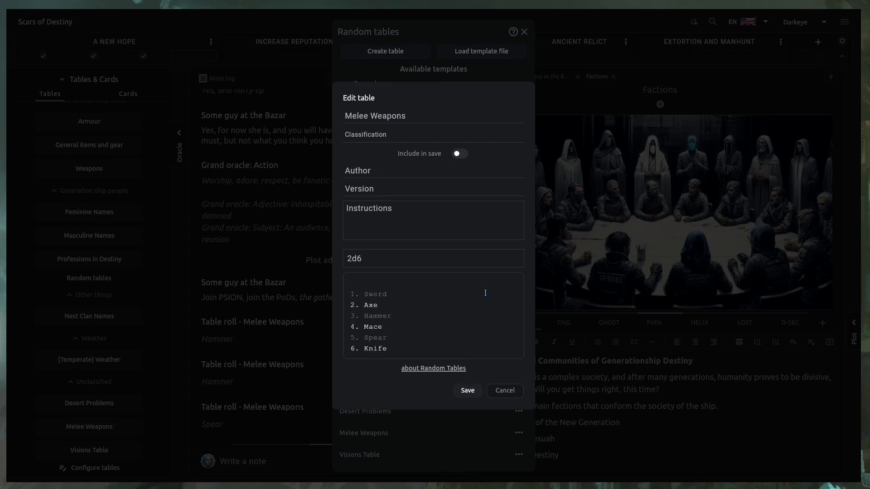
pyautogui.hotkey('shift', 'Right')
pyautogui.write('3')
pyautogui.press('Down')
pyautogui.press('Down')
pyautogui.press('BackSpace')
pyautogui.write('5')
pyautogui.press('BackSpace')
pyautogui.write('6')
pyautogui.press('Down')
pyautogui.press('BackSpace')
pyautogui.write('7')
pyautogui.hotkey('ctrl', 'Home')
pyautogui.write('1. DUMMY')
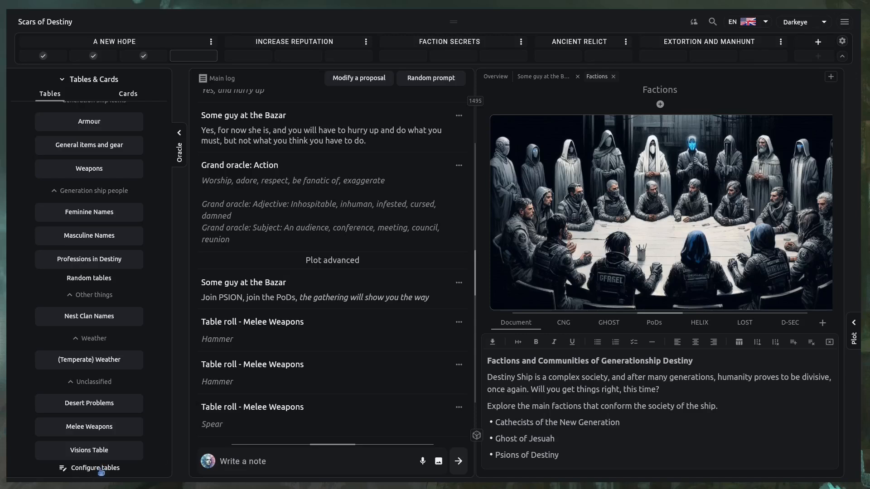
# Create and save a random table named Armor Items with the entries Shield, Light Armor, Leather Armor and Clothing.
pyautogui.click(100, 471)
pyautogui.scroll(-3, 453, 453)
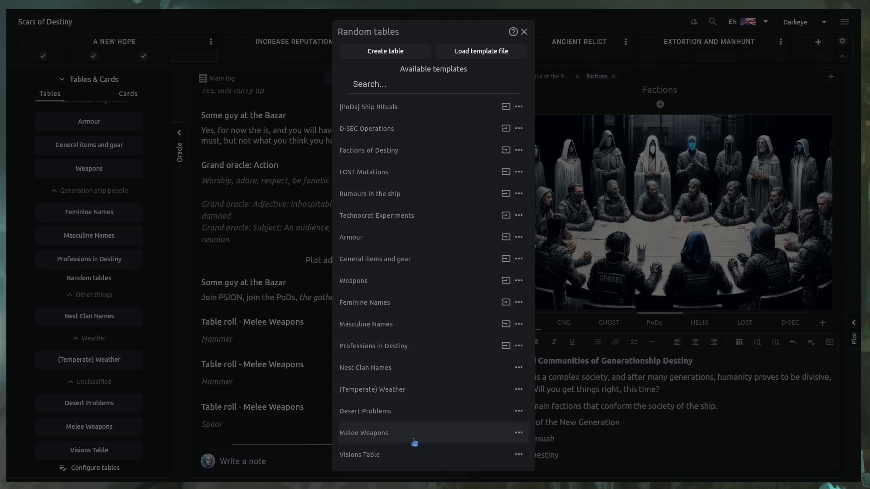
pyautogui.click(390, 47)
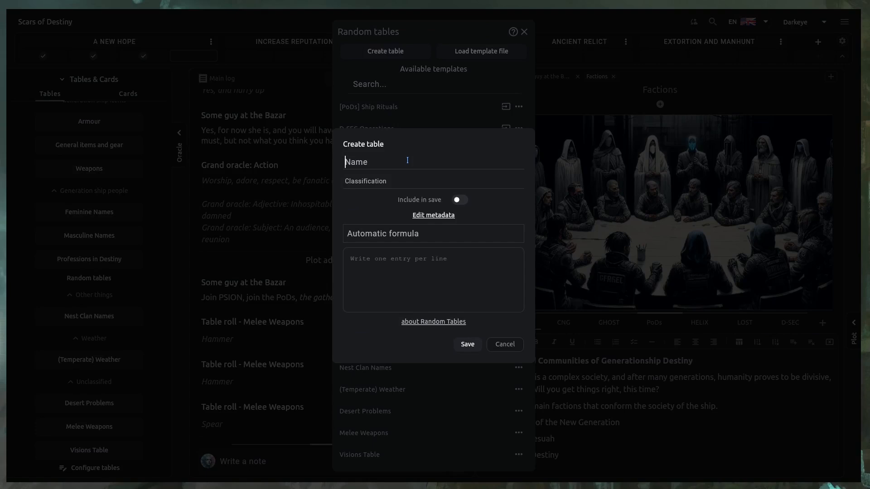
pyautogui.write('Armor Items')
pyautogui.hotkey('ctrl', 'v')
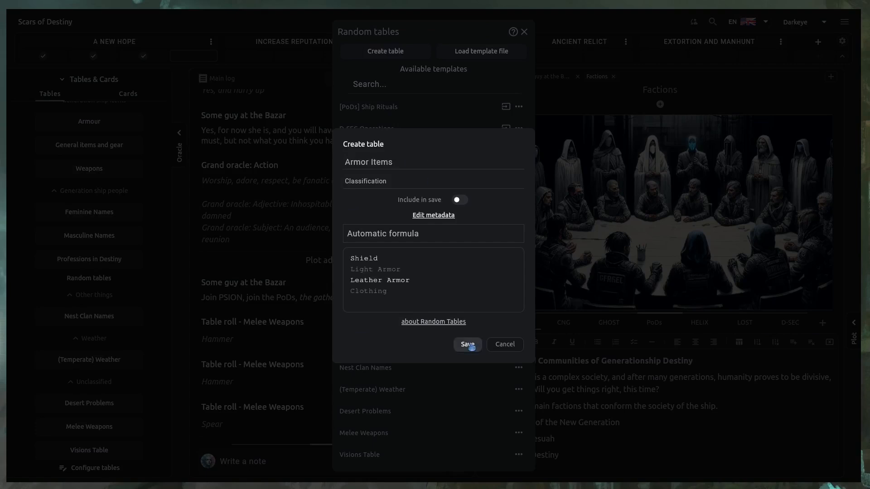
pyautogui.click(467, 344)
pyautogui.scroll(-1, 413, 433)
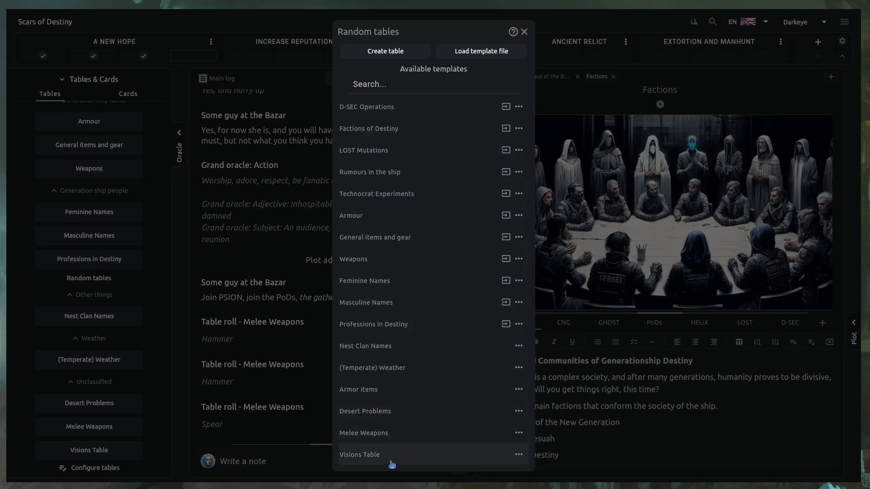
# Start another random table and name it Character Gear.
pyautogui.click(385, 52)
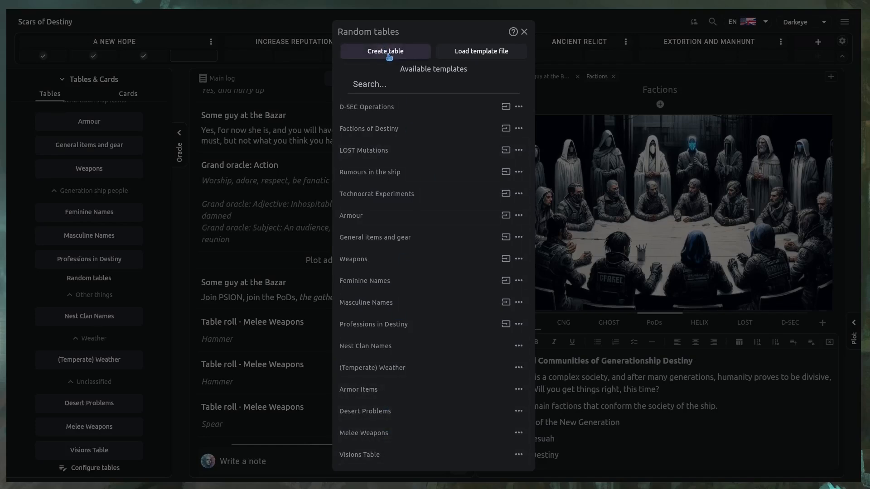
pyautogui.click(393, 161)
pyautogui.write('Gear')
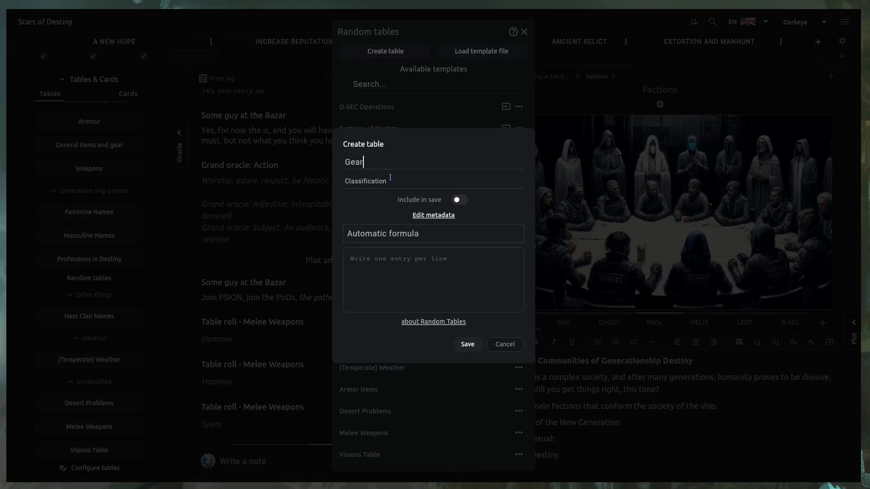
pyautogui.press('Home')
pyautogui.write('Character')
# Enter "{{Melee Weapons}} and {{Armor Items}}" as the Character Gear table's only entry and save the table.
pyautogui.click(453, 266)
pyautogui.write('{{Melee Weapons')
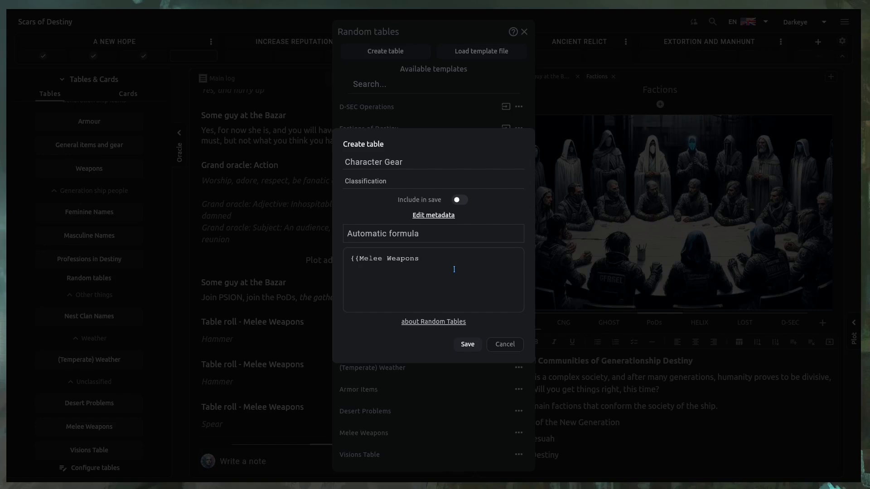
pyautogui.write('}} and {{Armor Items}}')
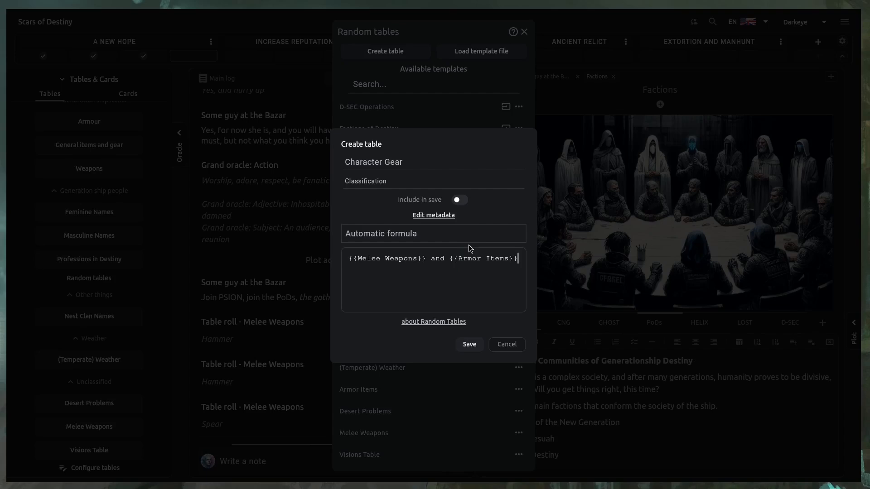
pyautogui.press('XF86AudioLowerVolume')
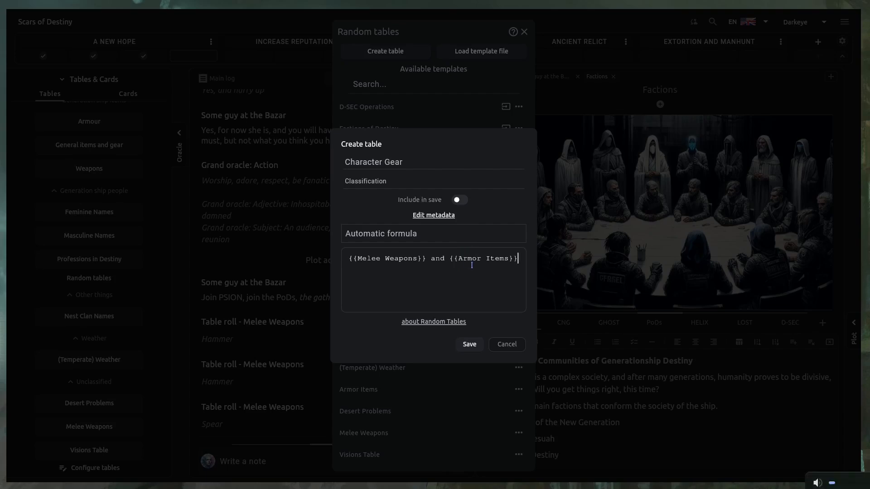
pyautogui.click(470, 346)
pyautogui.scroll(-1, 450, 432)
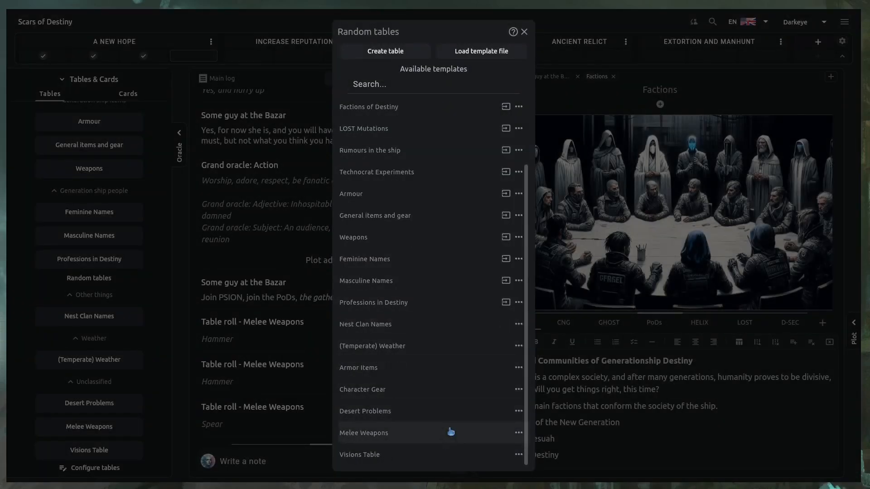
# Close the table configuration, roll on the Character Gear table and dismiss the result.
pyautogui.click(292, 378)
pyautogui.click(107, 429)
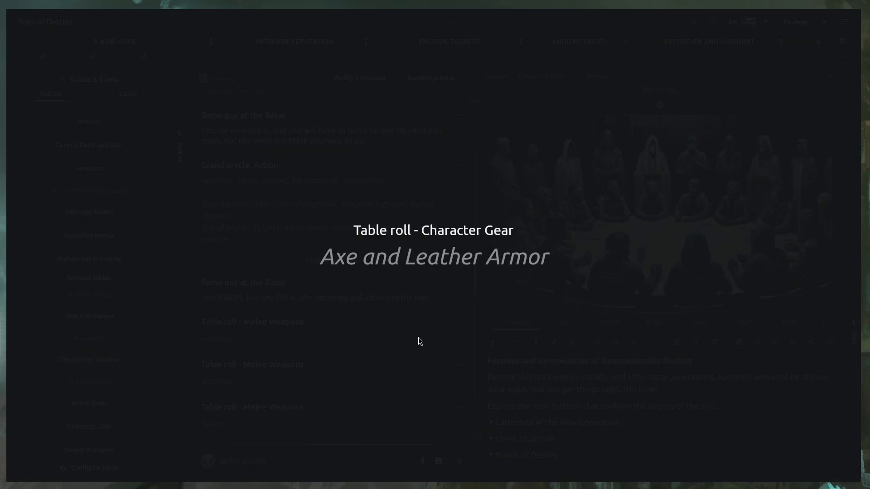
pyautogui.click(438, 321)
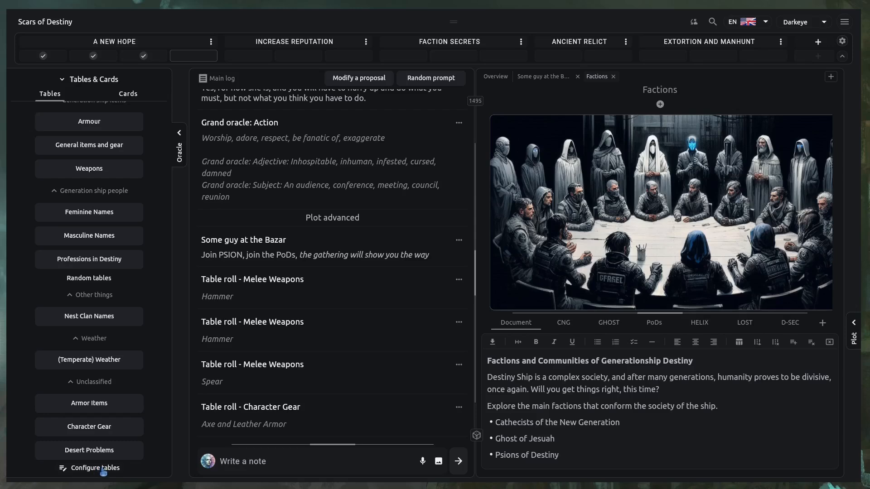
# Start a new random table and name it Weighted Answers.
pyautogui.click(103, 469)
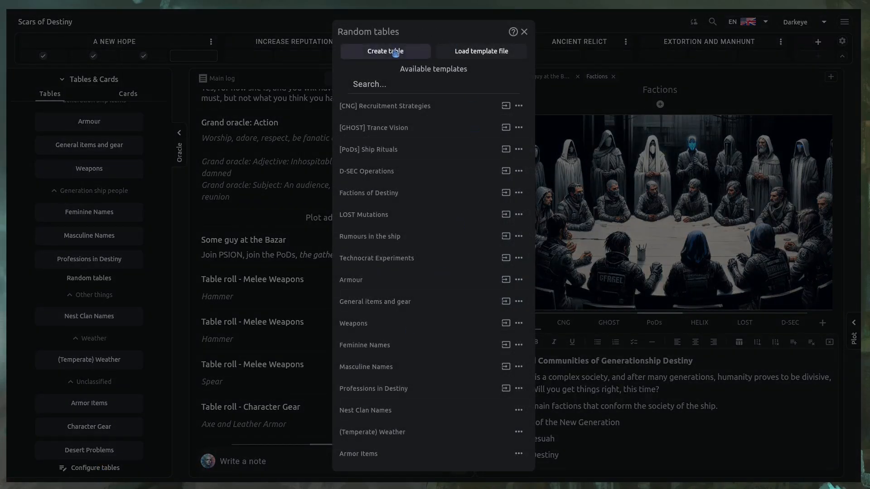
pyautogui.click(396, 53)
pyautogui.click(386, 167)
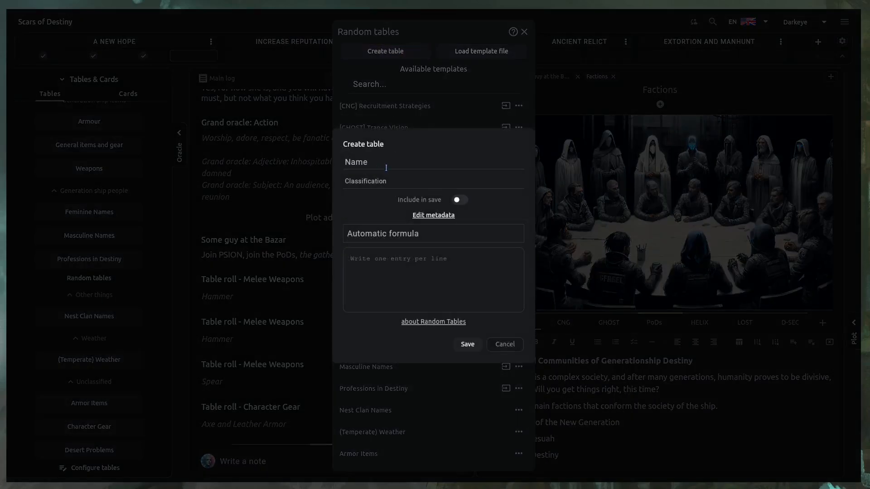
pyautogui.write('Weighted Answers')
# Enter "Absolutely not!", "No way", "No, but", "Yes" and "For Sure" as separate entries of the Weighted Answers table.
pyautogui.click(465, 296)
pyautogui.write('Absolutely not!')
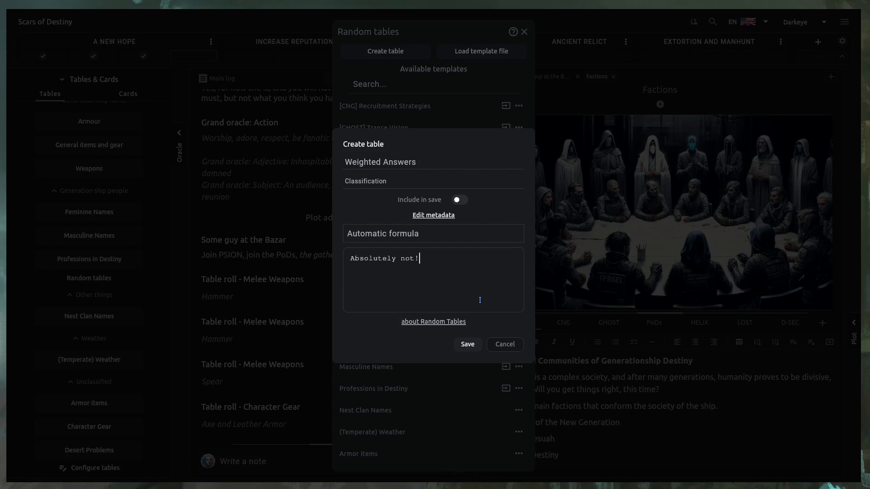
pyautogui.press('Return')
pyautogui.write('No way')
pyautogui.press('Return')
pyautogui.write('No, but')
pyautogui.press('Return')
pyautogui.write('Yes')
pyautogui.press('Return')
pyautogui.write('For Sure')
# Prefix the five entries in order with the thresholds 30|, 40|, 60|, 80| and 100|, and save the table.
pyautogui.hotkey('ctrl', 'Home')
pyautogui.write('30|')
pyautogui.press('Down')
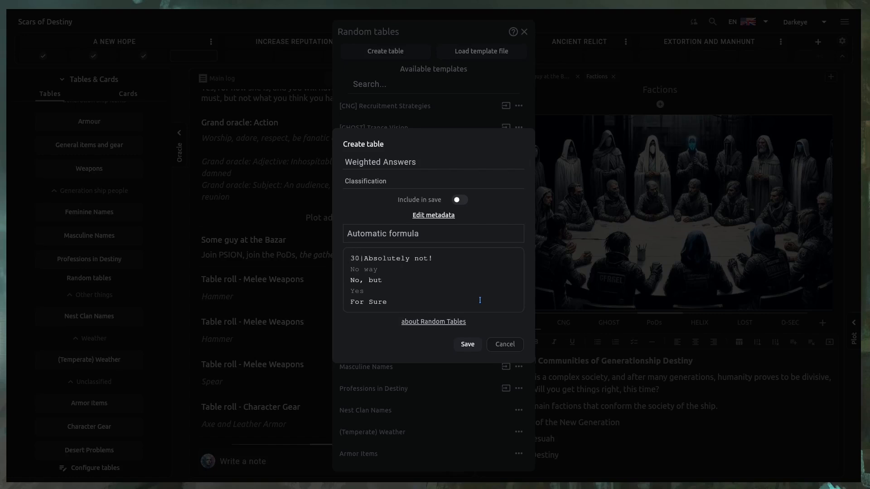
pyautogui.write('40|')
pyautogui.write('60|')
pyautogui.press('Home')
pyautogui.write('80|')
pyautogui.press('Down')
pyautogui.press('Home')
pyautogui.write('100|')
pyautogui.doubleClick(358, 301)
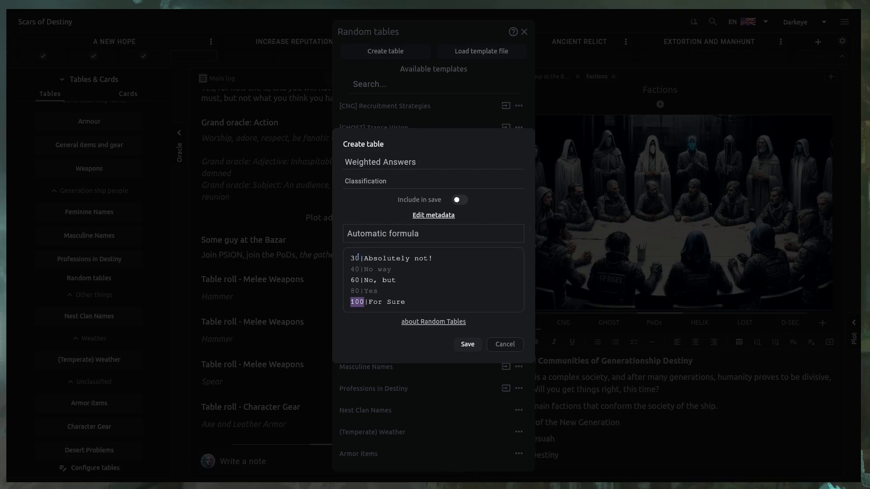
pyautogui.moveTo(465, 257); pyautogui.dragTo(363, 258)
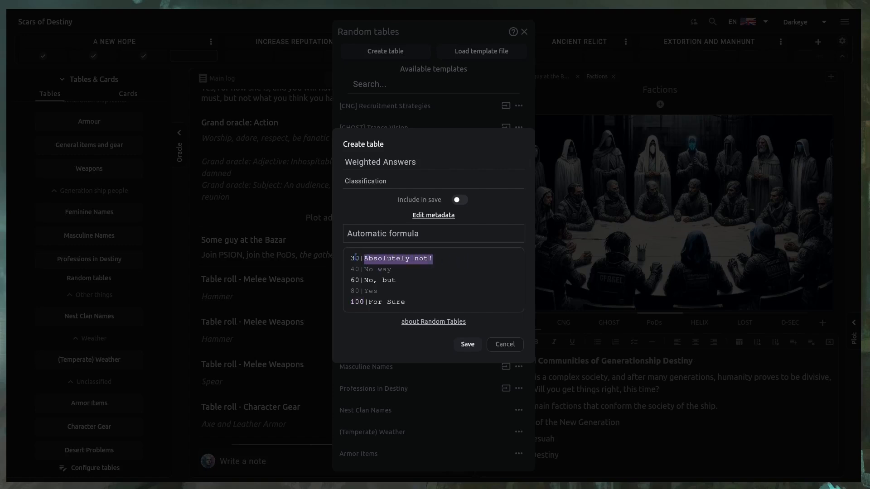
pyautogui.moveTo(404, 269); pyautogui.dragTo(343, 271)
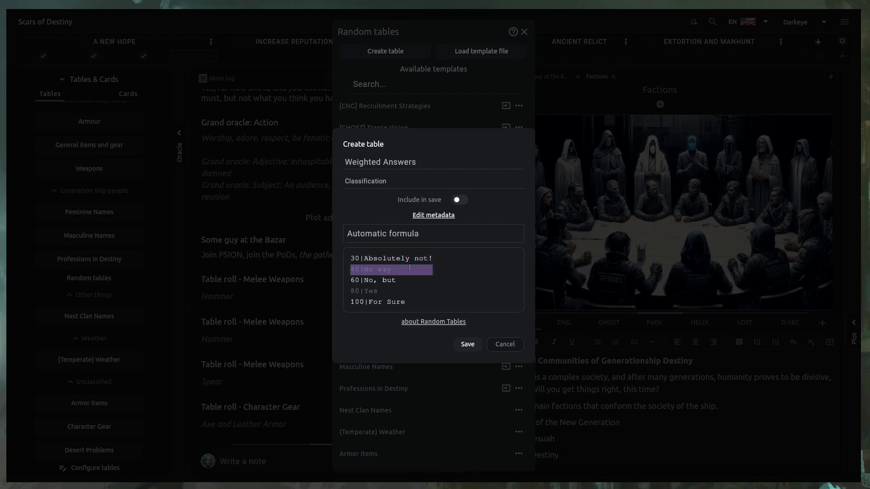
pyautogui.click(471, 343)
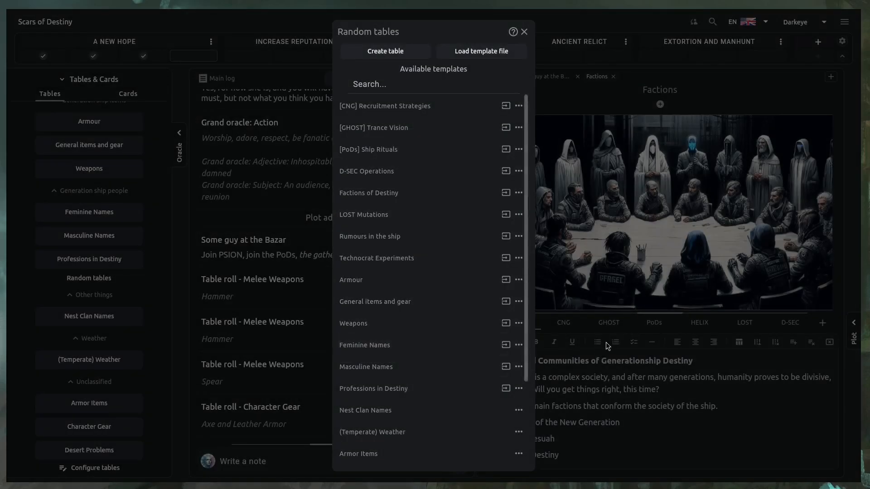
# Close the table configuration and roll on the Weighted Answers table three times.
pyautogui.click(605, 341)
pyautogui.scroll(-3, 111, 441)
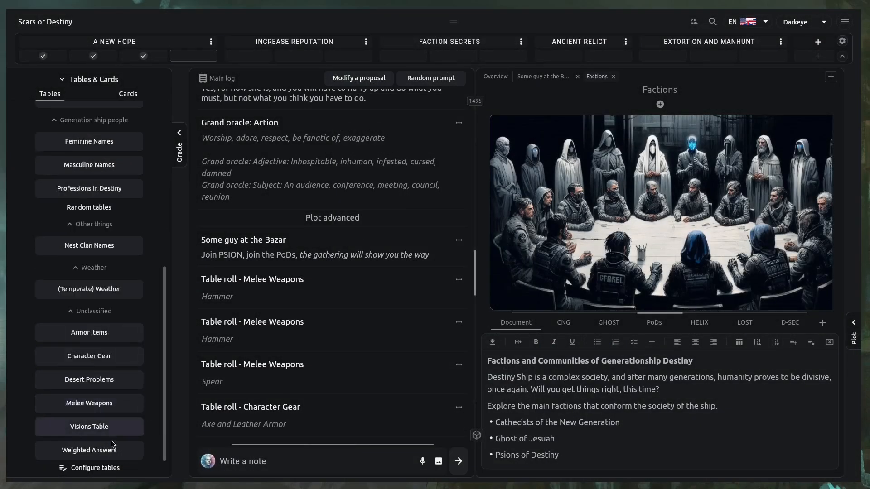
pyautogui.click(112, 450)
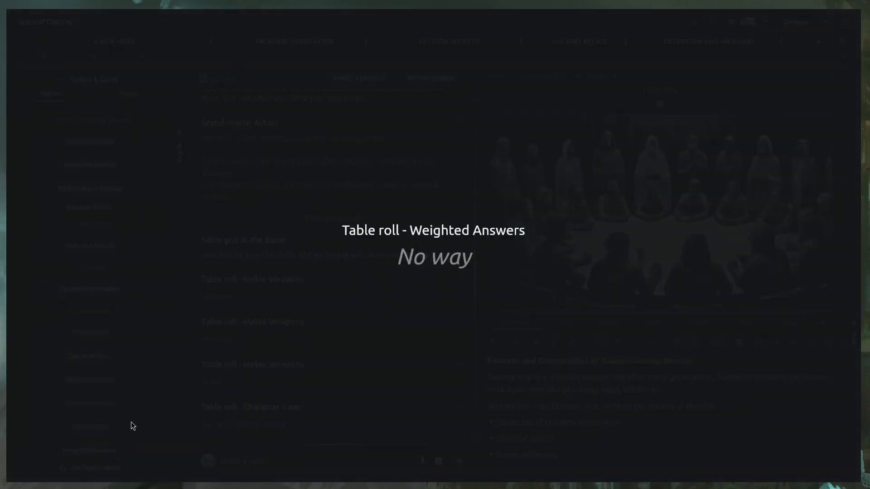
pyautogui.click(115, 450)
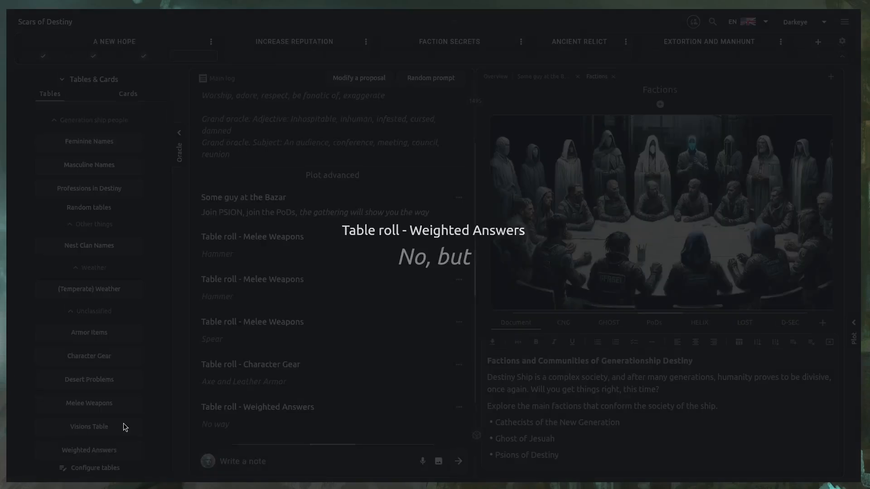
pyautogui.click(119, 450)
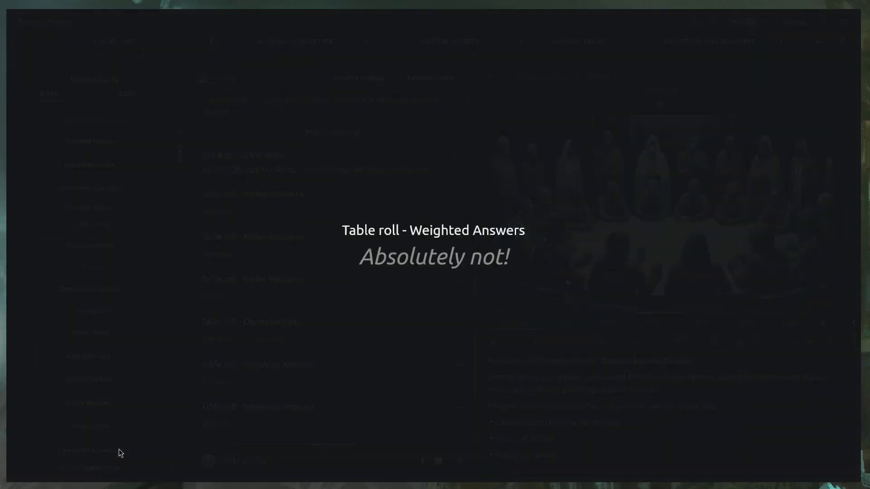
# Edit the Weighted Answers table so the Yes entry reads "80|Yes {{Melee Weapons}}", and save it.
pyautogui.click(116, 467)
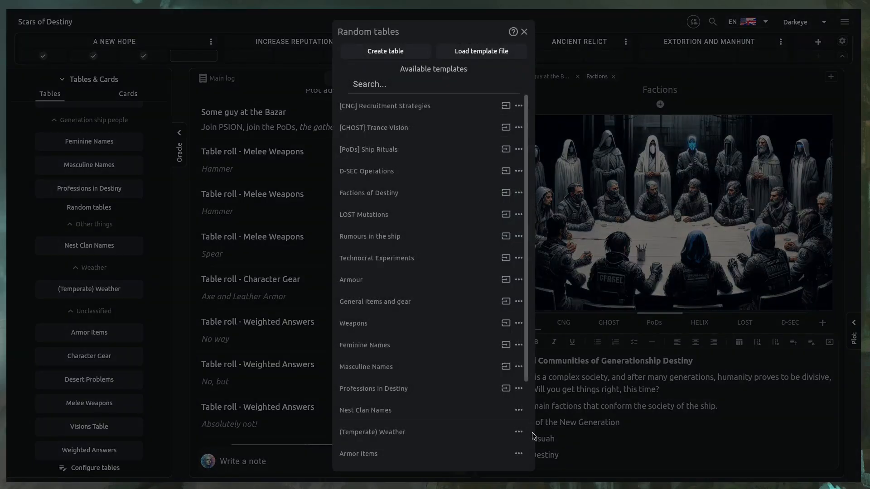
pyautogui.scroll(-5, 521, 430)
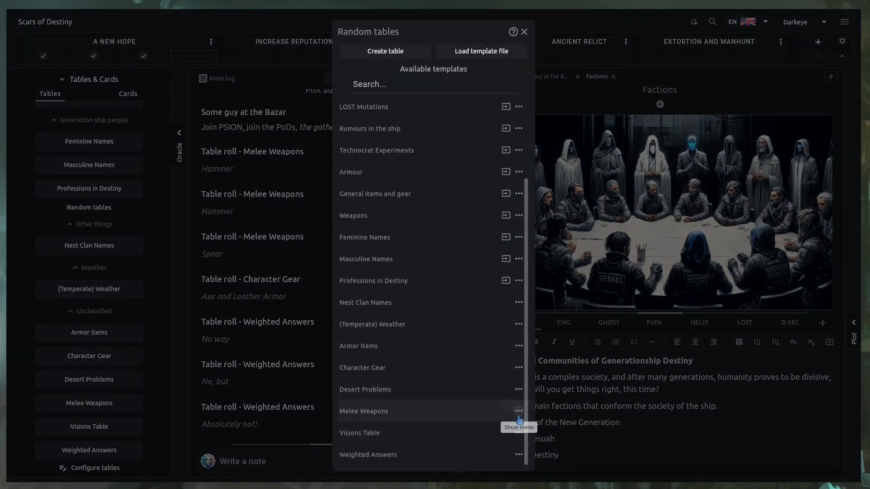
pyautogui.click(519, 454)
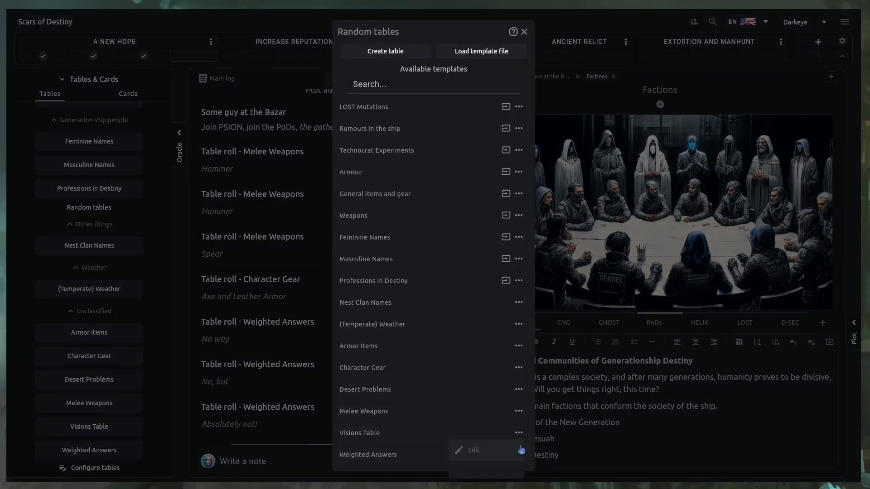
pyautogui.click(498, 398)
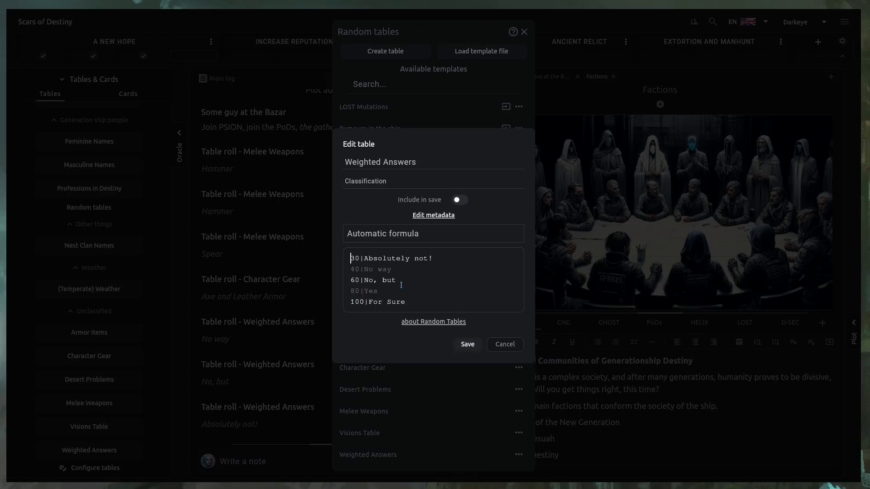
pyautogui.click(415, 295)
pyautogui.write('{{')
pyautogui.write('Melee Weapons}}')
pyautogui.moveTo(388, 288); pyautogui.dragTo(452, 289)
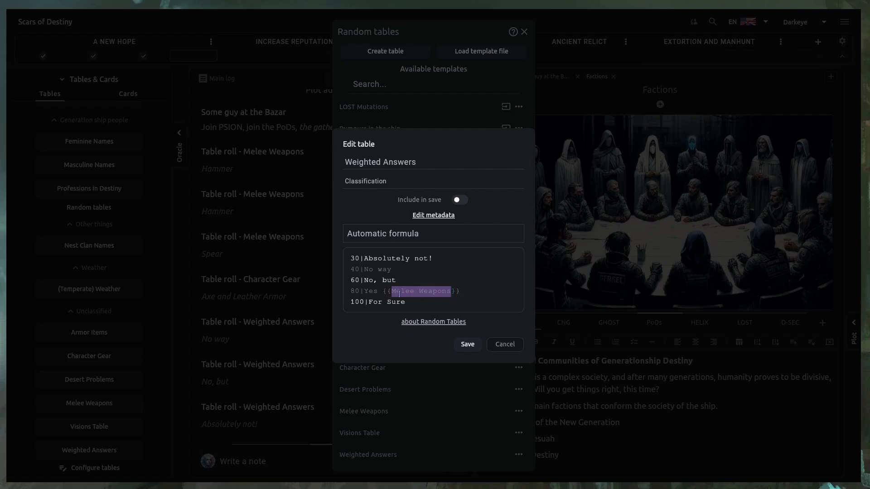
pyautogui.click(468, 344)
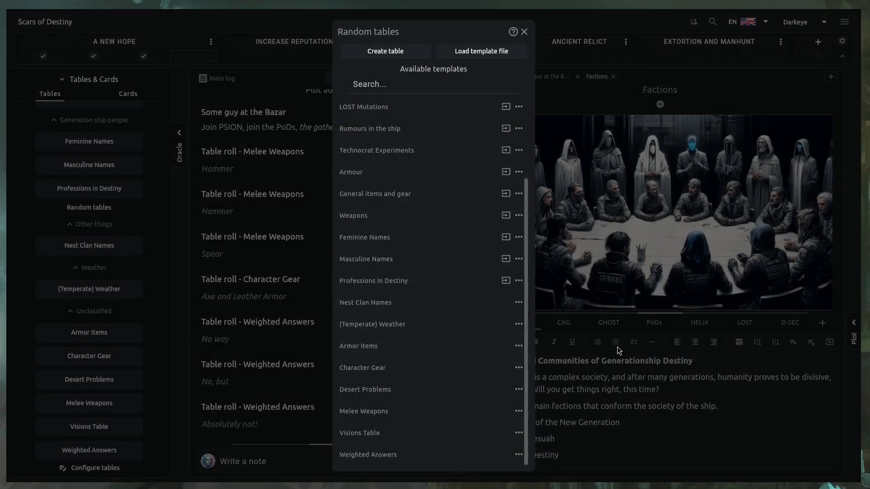
# Close the table configuration and roll the Armor Items and Melee Weapons tables together as one combined log entry.
pyautogui.click(618, 350)
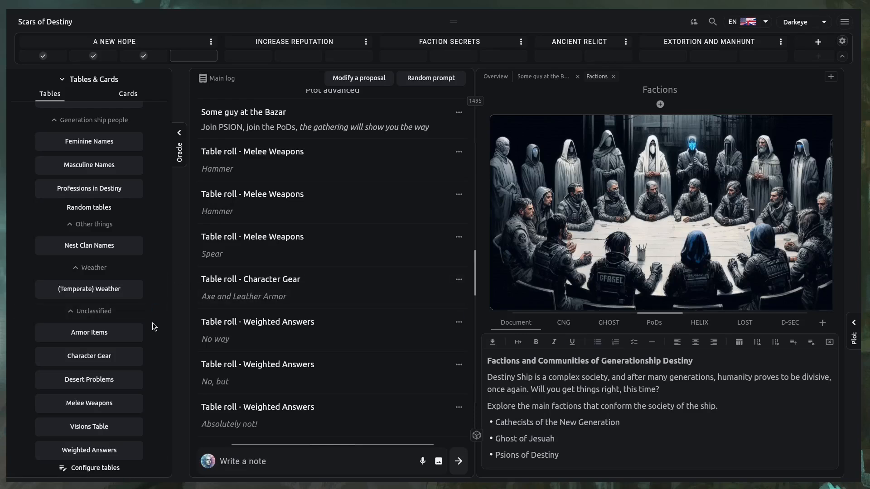
pyautogui.click(130, 336)
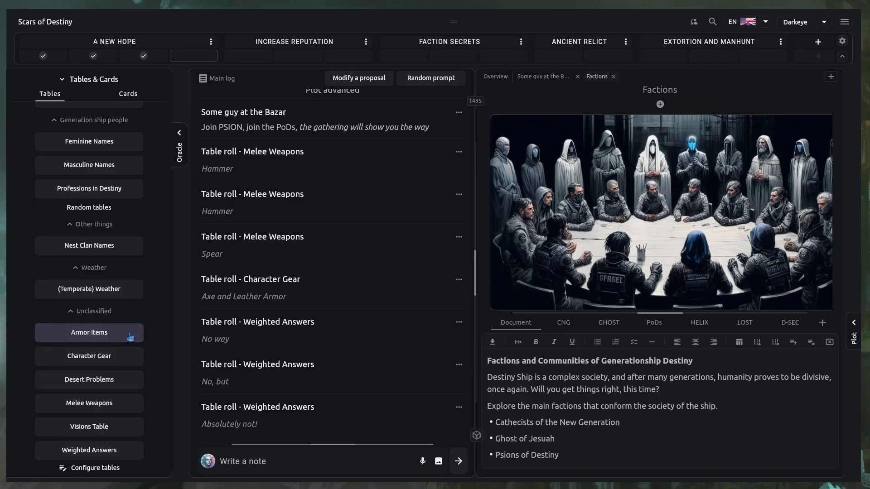
pyautogui.click(112, 408)
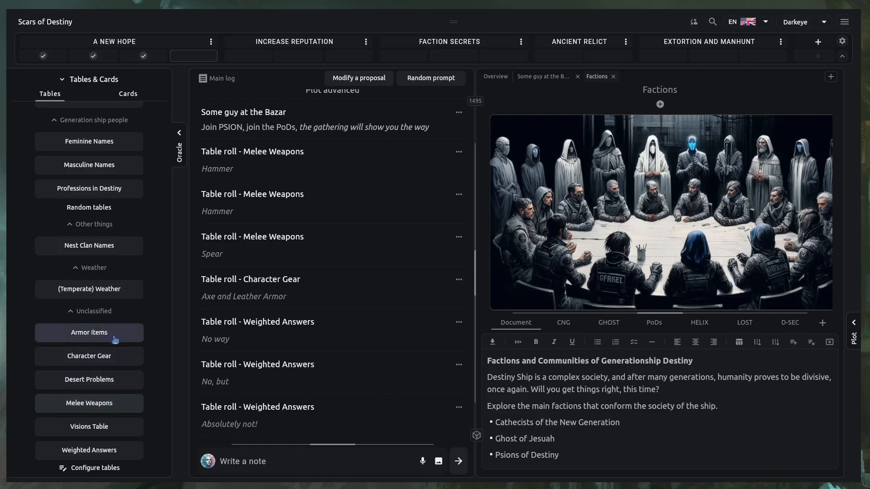
pyautogui.click(122, 411)
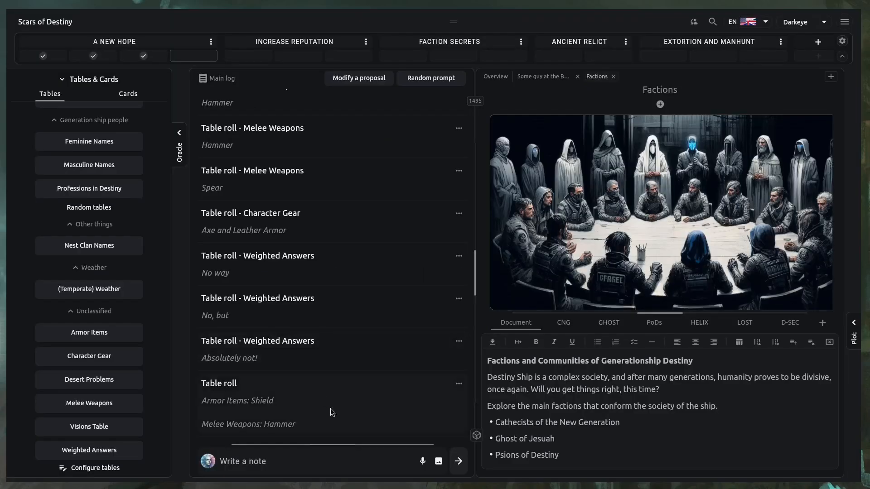
# Post the note "My character finds a {{Melee Weapons}}" to the main log.
pyautogui.click(340, 461)
pyautogui.write('My character finds a {{')
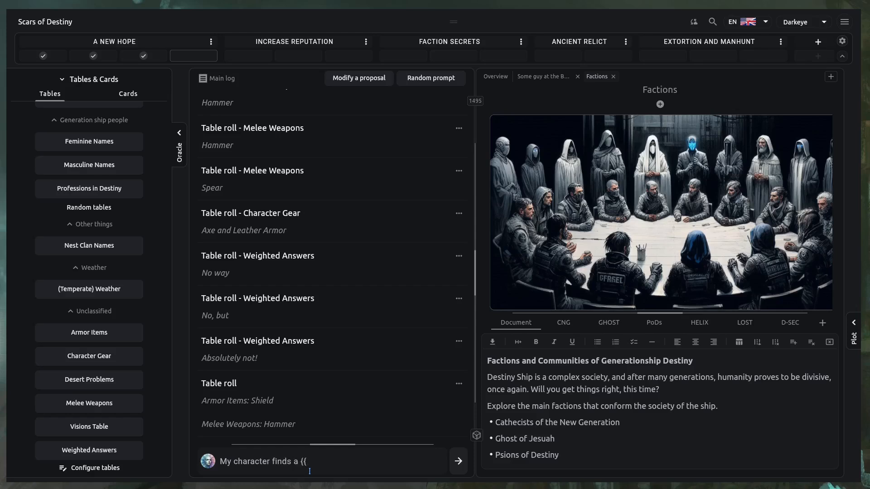
pyautogui.write('Melee Weapons}}')
pyautogui.press('Return')
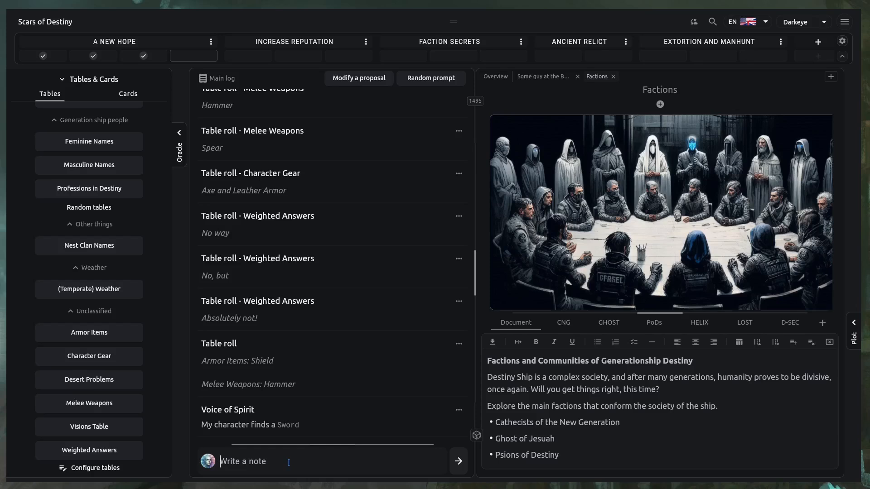
# Post the note "My character finds a {{Melee Weapons%%2d6}}" and a second note "2d{{Melee Weapons}}" to the main log.
pyautogui.write('My character finds a {{Melee Weapons')
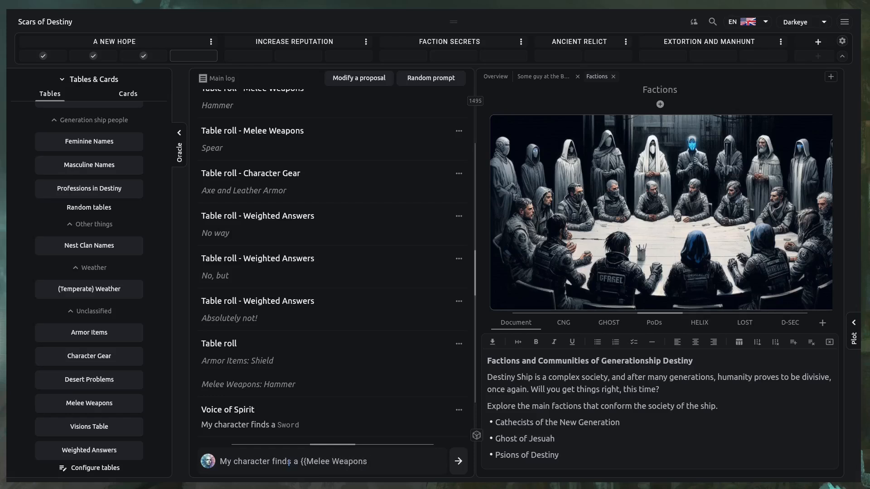
pyautogui.write('%%2d6}}')
pyautogui.press('Return')
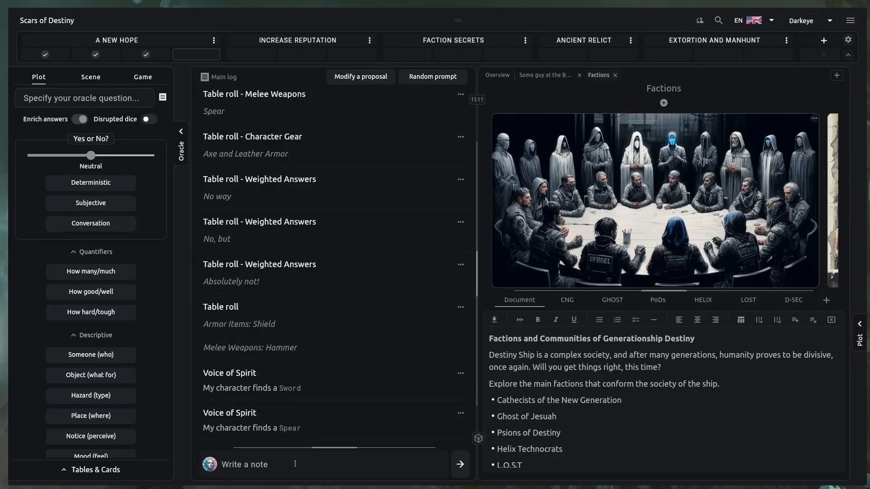
pyautogui.write('2d{{Melee Weapons}}')
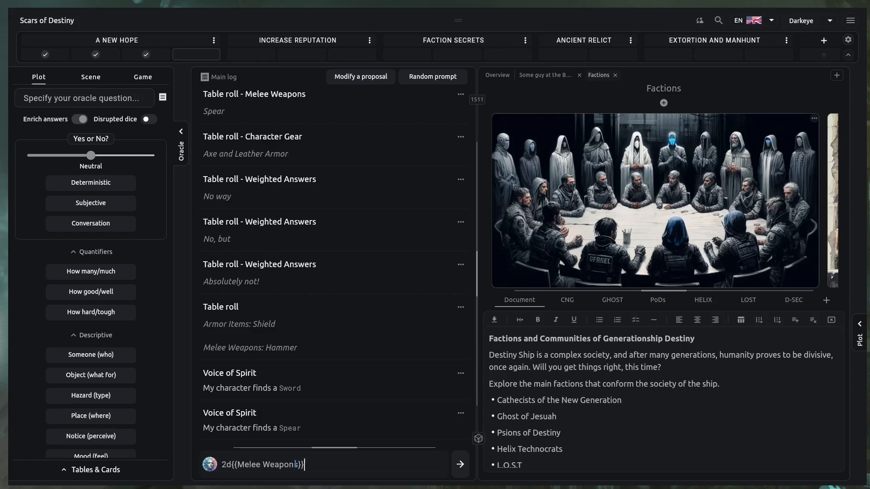
pyautogui.press('Return')
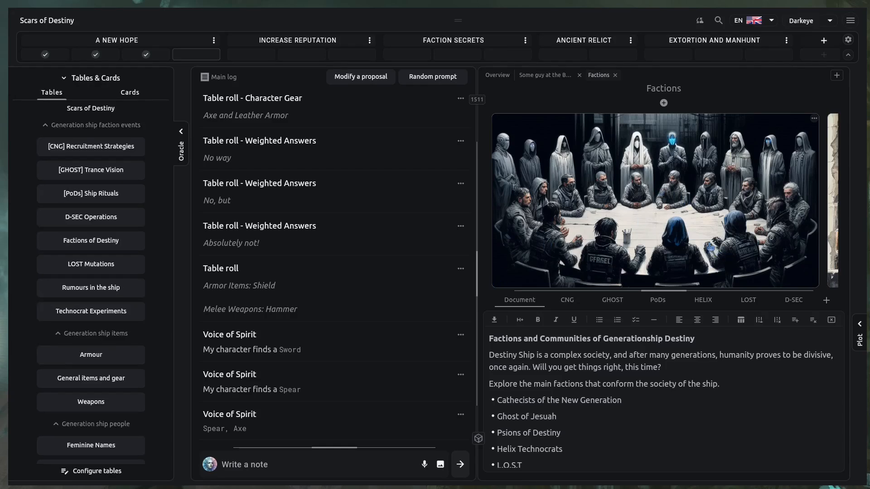
# Open the Ship Destiny image board from the compendium in the campaign overview.
pyautogui.moveTo(742, 243); pyautogui.dragTo(460, 248)
pyautogui.moveTo(779, 203); pyautogui.dragTo(572, 91)
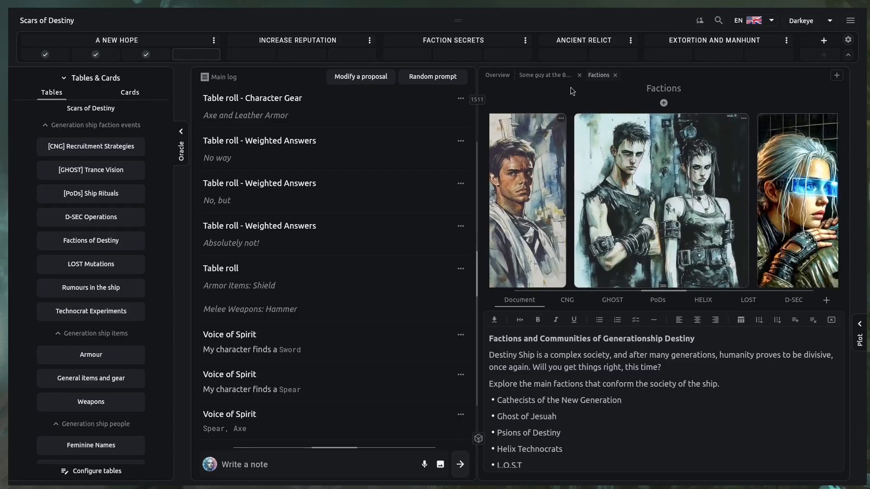
pyautogui.click(544, 75)
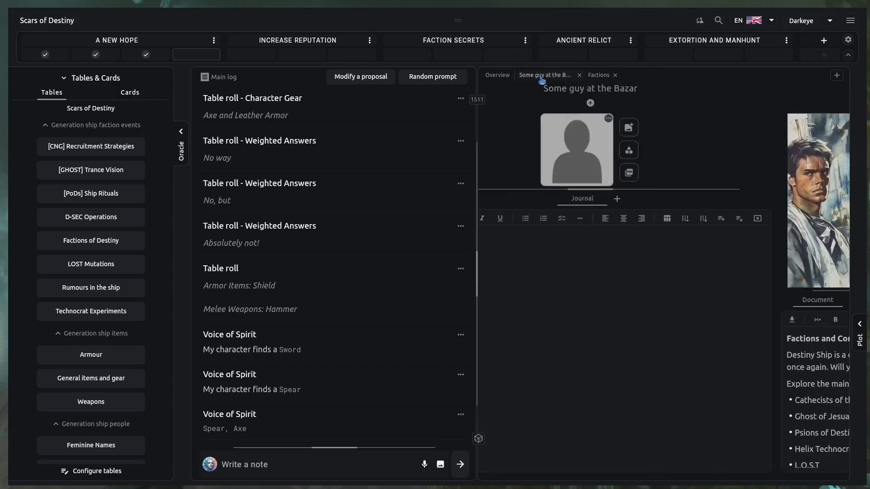
pyautogui.click(496, 75)
pyautogui.click(719, 88)
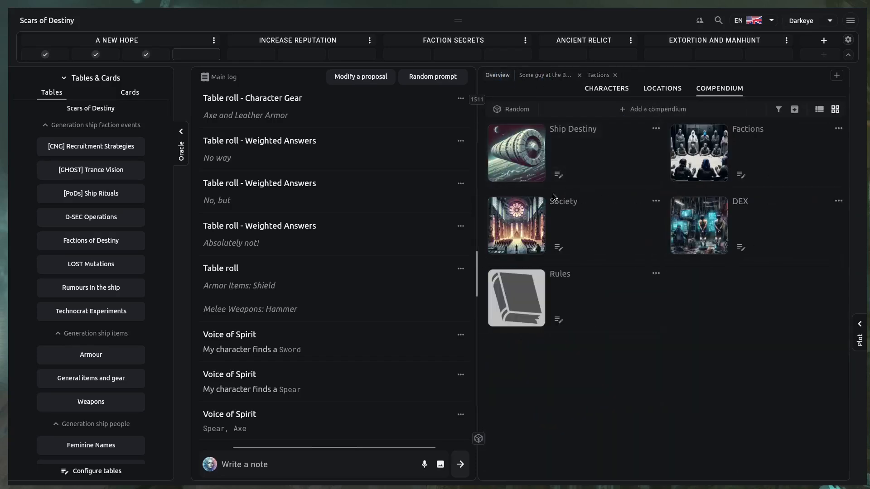
pyautogui.click(524, 169)
pyautogui.click(630, 175)
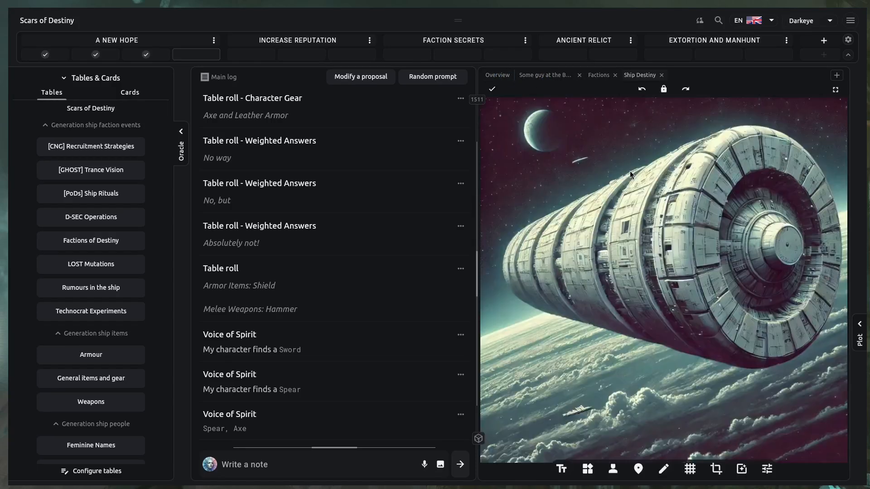
# Add a log action widget to the Ship Destiny image and place it over the clouds below the ship.
pyautogui.click(589, 471)
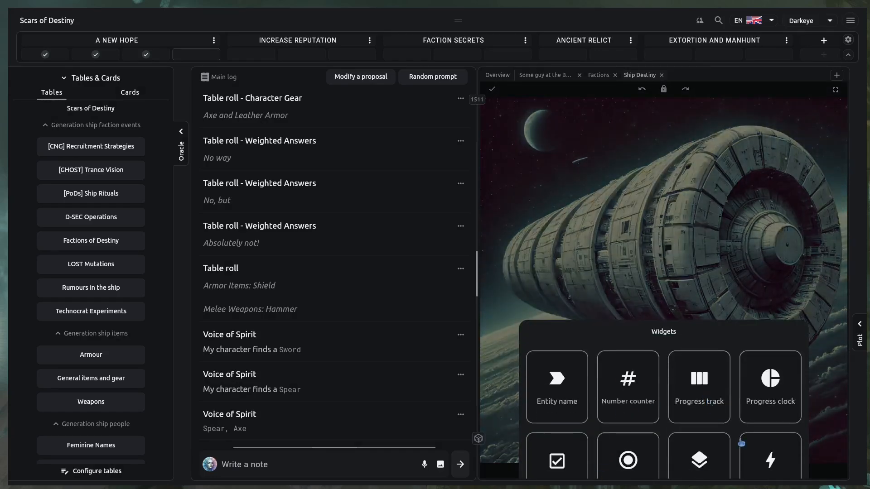
pyautogui.scroll(-1, 741, 443)
pyautogui.click(755, 431)
pyautogui.moveTo(672, 307); pyautogui.dragTo(586, 406)
# Set the log action widget's text to "I get a {{Melee Weaponss}}" and run it into the main log.
pyautogui.click(577, 397)
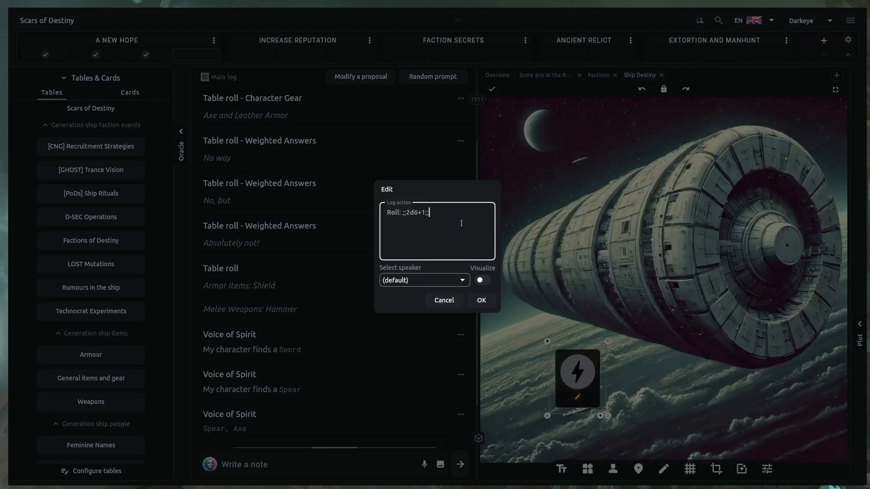
pyautogui.moveTo(461, 223); pyautogui.dragTo(380, 216)
pyautogui.write('I get a (')
pyautogui.write('{Melee Weaponss}}')
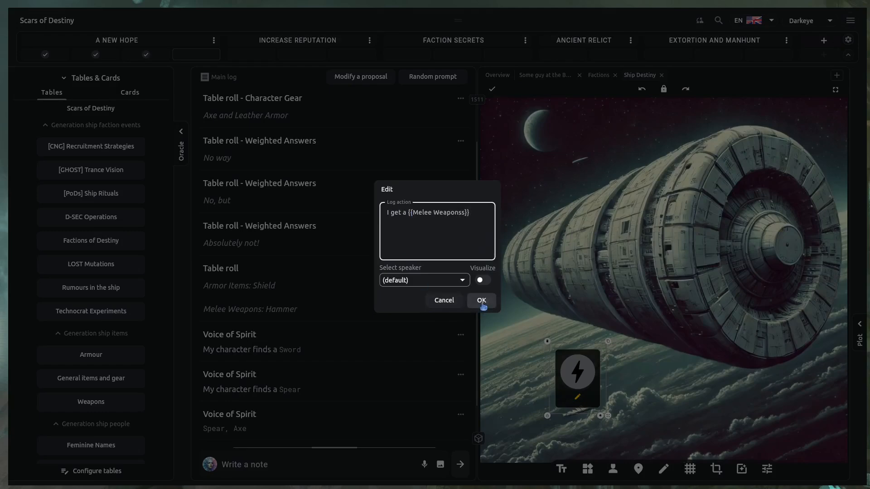
pyautogui.click(481, 300)
pyautogui.click(589, 369)
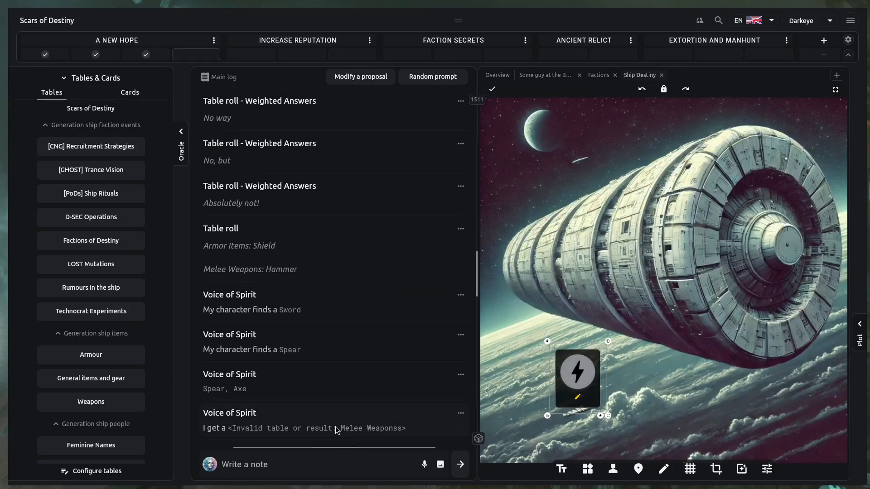
# Correct the widget's log action to "I get a {{Melee Weapons}}" and delete the invalid-table entry from the main log.
pyautogui.click(581, 401)
pyautogui.click(463, 213)
pyautogui.press('BackSpace')
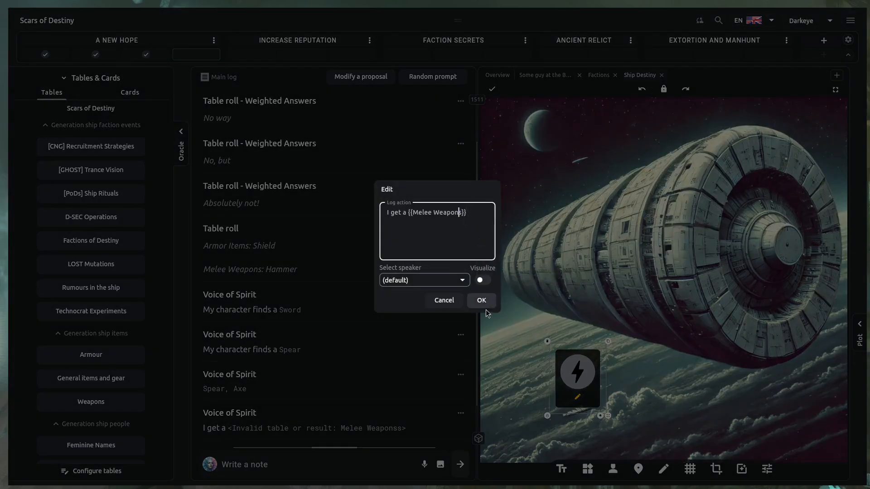
pyautogui.click(482, 300)
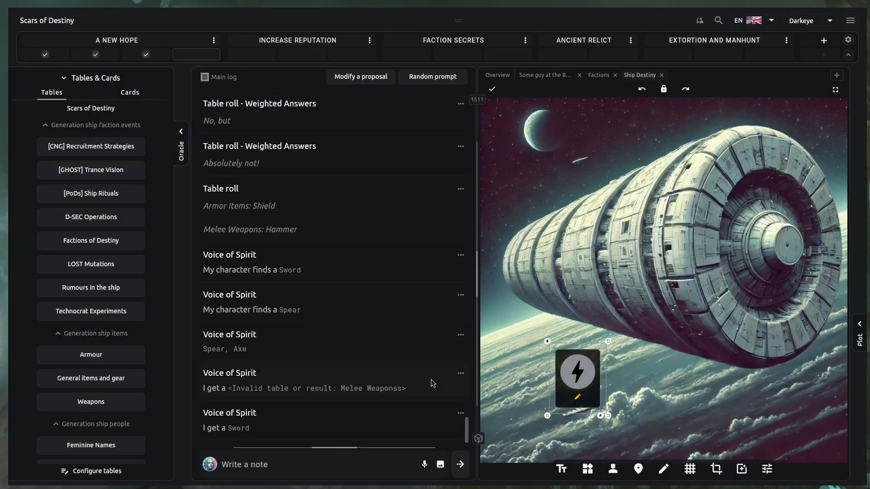
pyautogui.rightClick(385, 395)
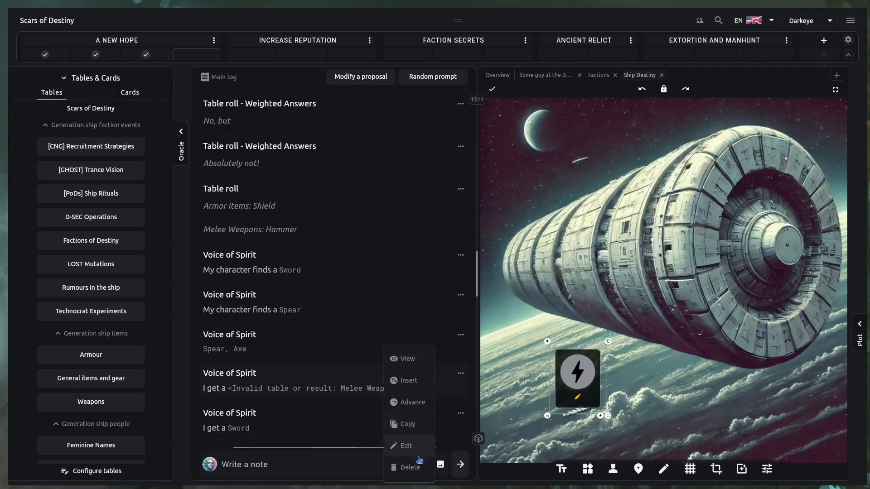
pyautogui.click(420, 462)
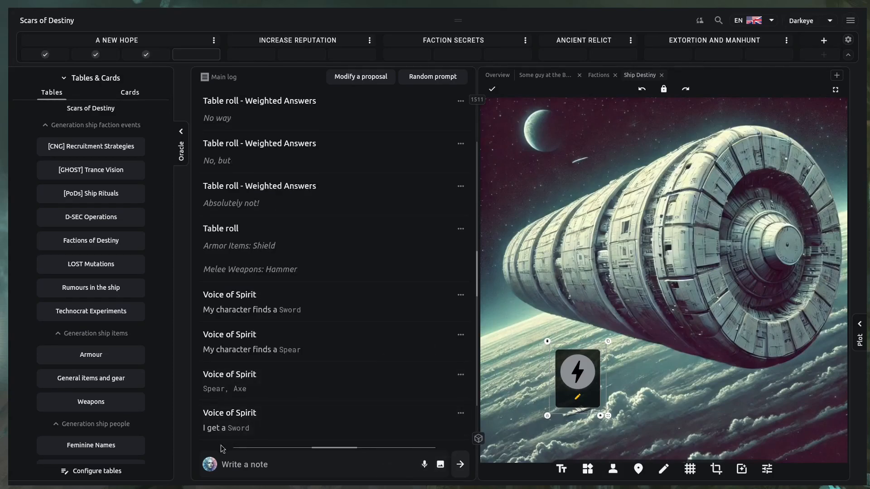
# Start a new random table named "Ammunition" with the entries Arrows and Bolts.
pyautogui.click(113, 472)
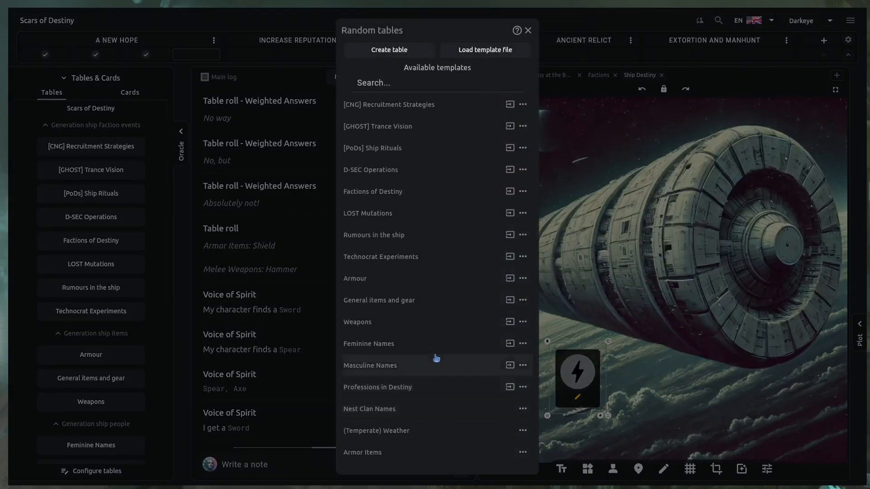
pyautogui.scroll(-3, 448, 402)
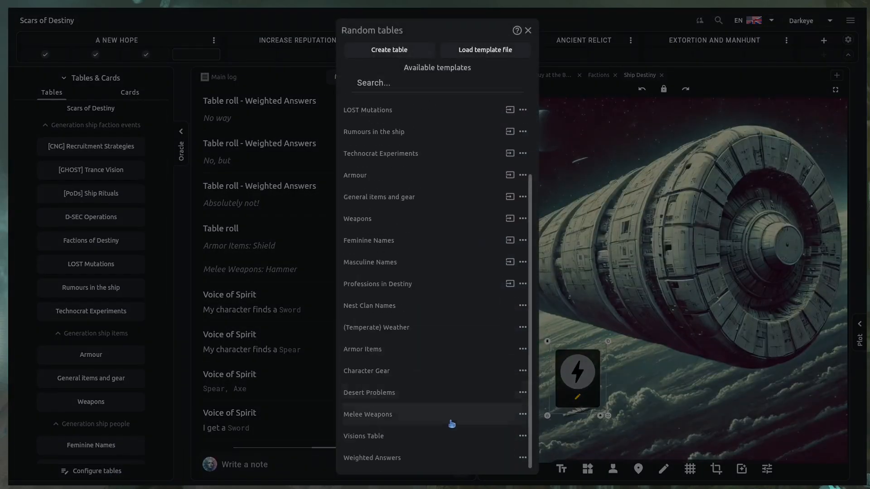
pyautogui.write('Am')
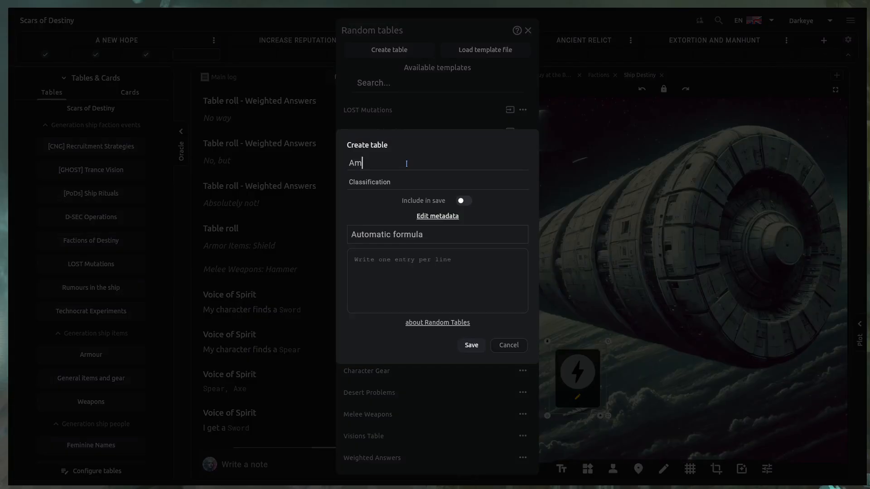
pyautogui.write('munition')
pyautogui.click(409, 286)
pyautogui.write('Arrows')
pyautogui.press('Return')
pyautogui.write('Bolts')
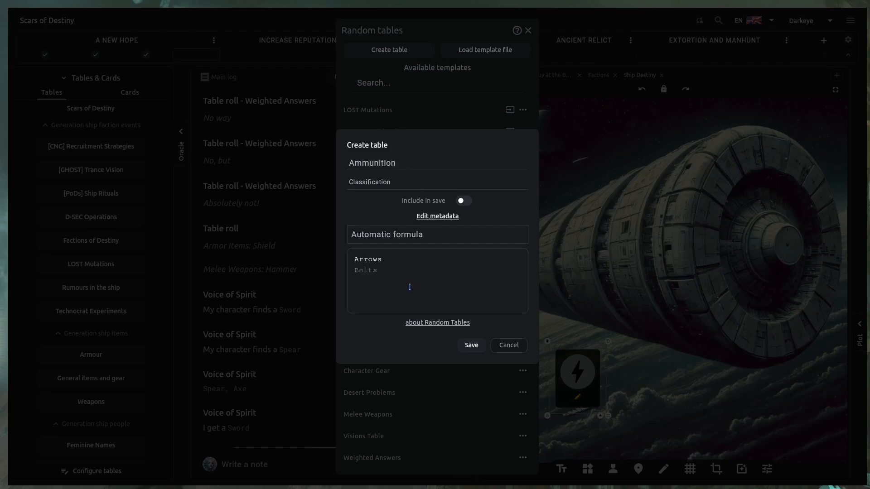
# Prefix both Ammunition entries with the inline roll ;;3d6;;, save the table and return to the main log.
pyautogui.press('Up')
pyautogui.press('Home')
pyautogui.write('|')
pyautogui.write(';;')
pyautogui.write('3d6;;')
pyautogui.hotkey('shift', 'Home')
pyautogui.hotkey('ctrl', 'c')
pyautogui.press('Down')
pyautogui.hotkey('ctrl', 'v')
pyautogui.click(471, 346)
pyautogui.click(282, 370)
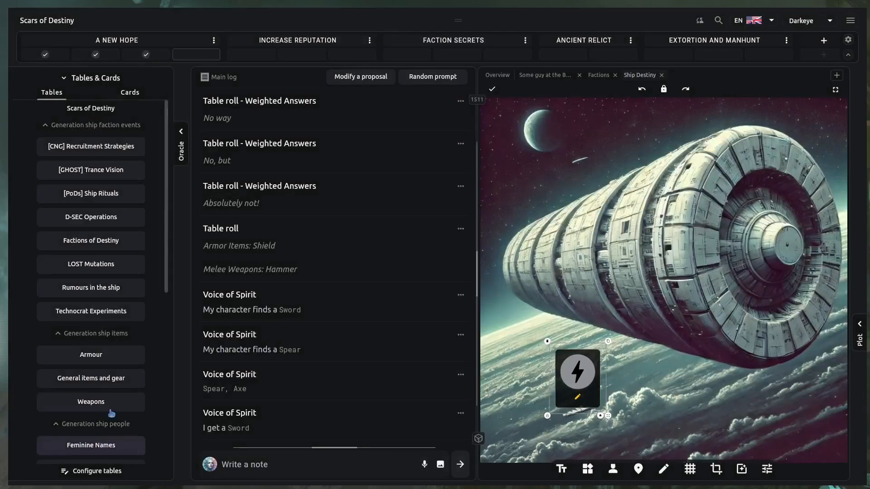
# Roll the Ammunition table four times from the unclassified tables.
pyautogui.scroll(-6, 96, 421)
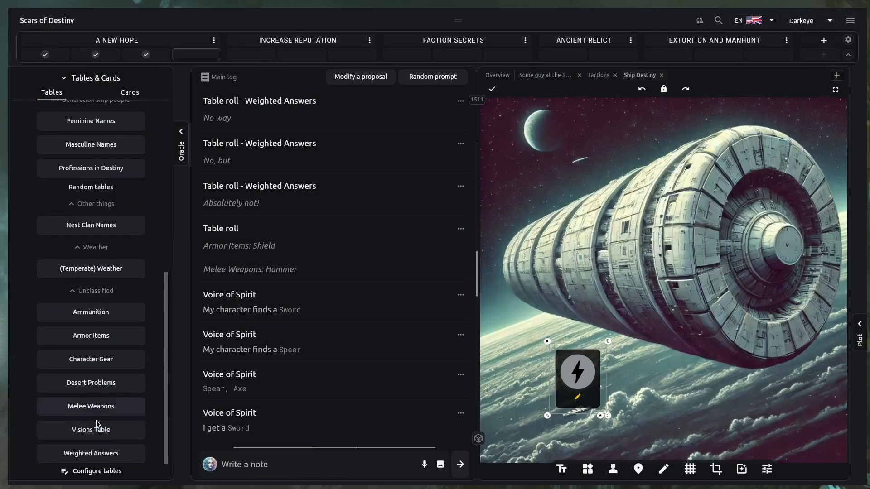
pyautogui.click(104, 314)
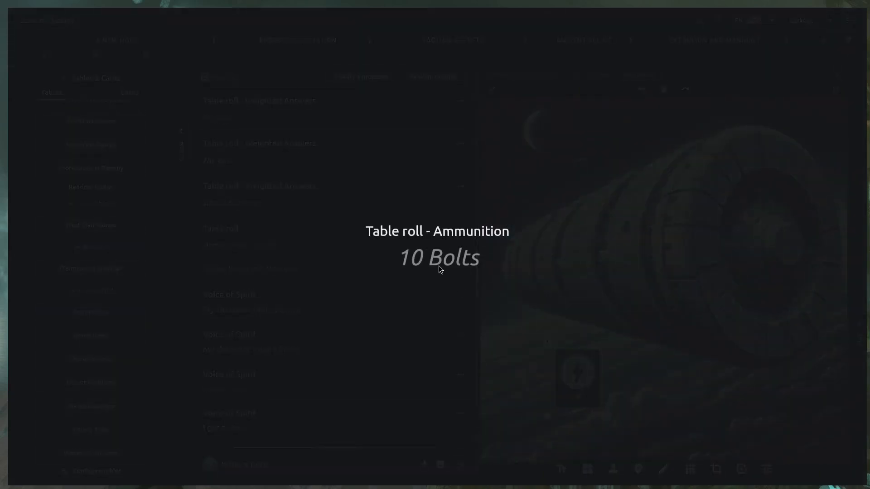
pyautogui.click(438, 265)
pyautogui.click(105, 314)
pyautogui.click(433, 279)
pyautogui.click(91, 312)
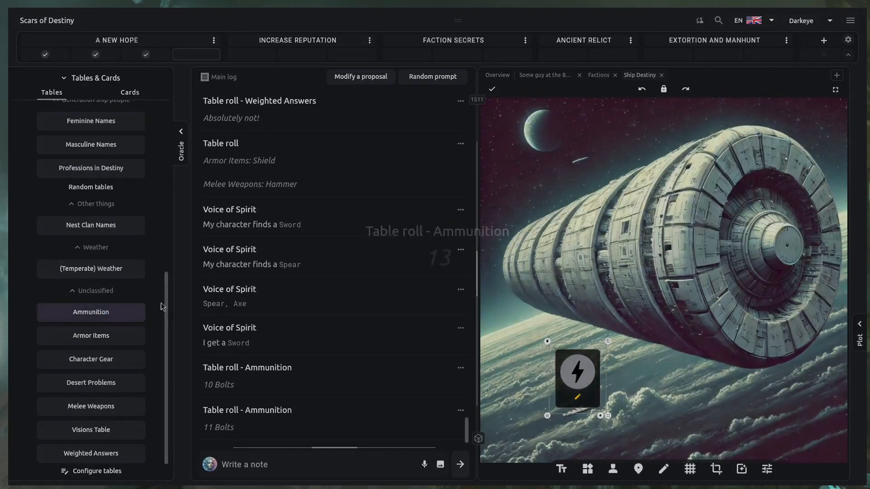
pyautogui.click(415, 284)
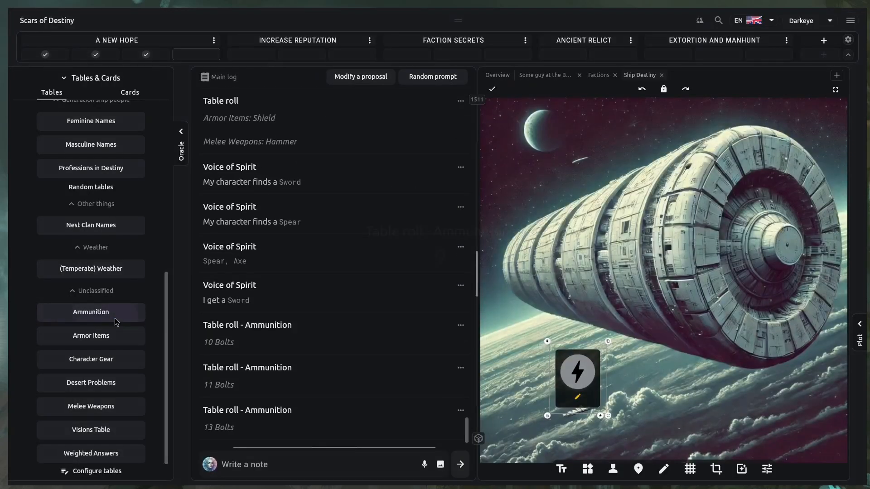
pyautogui.click(115, 317)
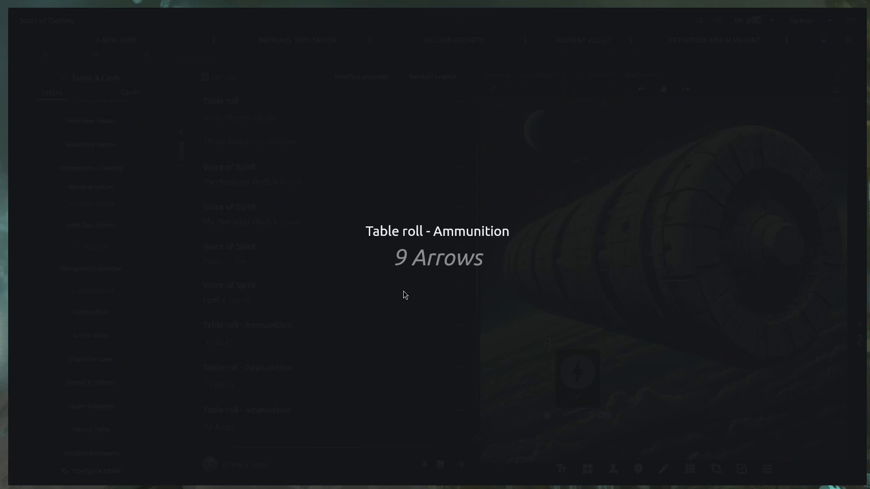
pyautogui.click(404, 294)
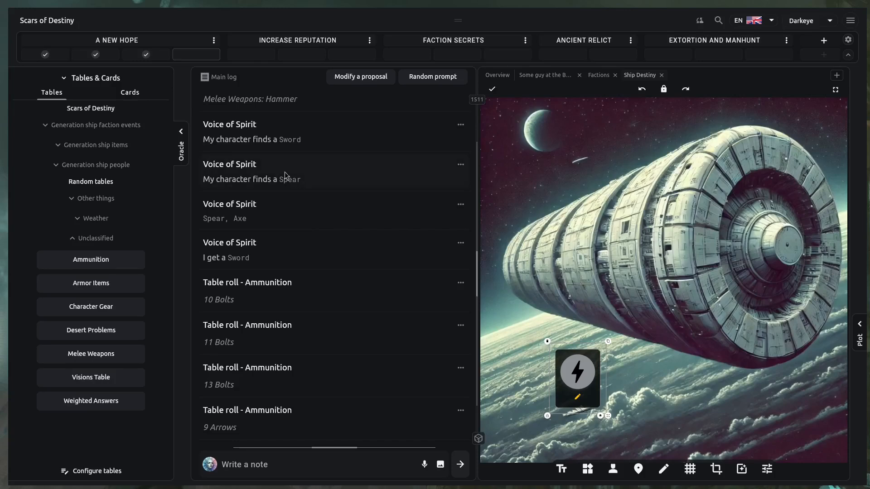
# Draw three cards from the Poker deck and return to the table list.
pyautogui.click(136, 97)
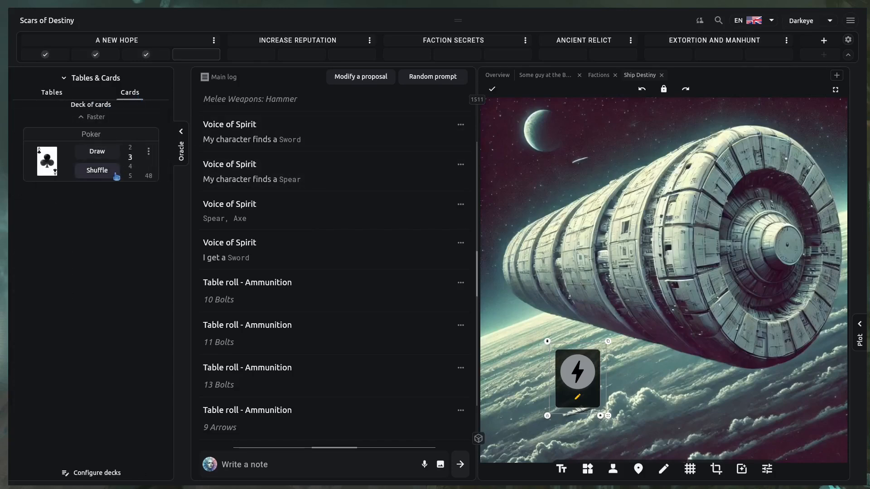
pyautogui.click(108, 151)
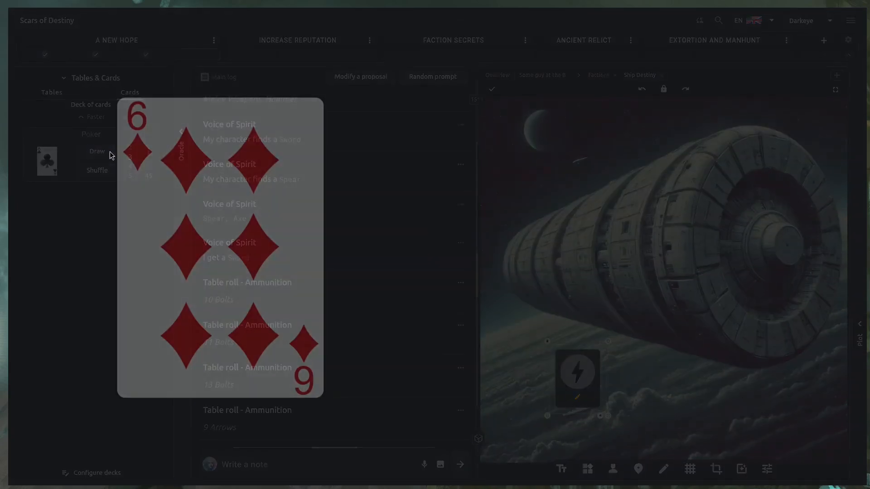
pyautogui.click(157, 228)
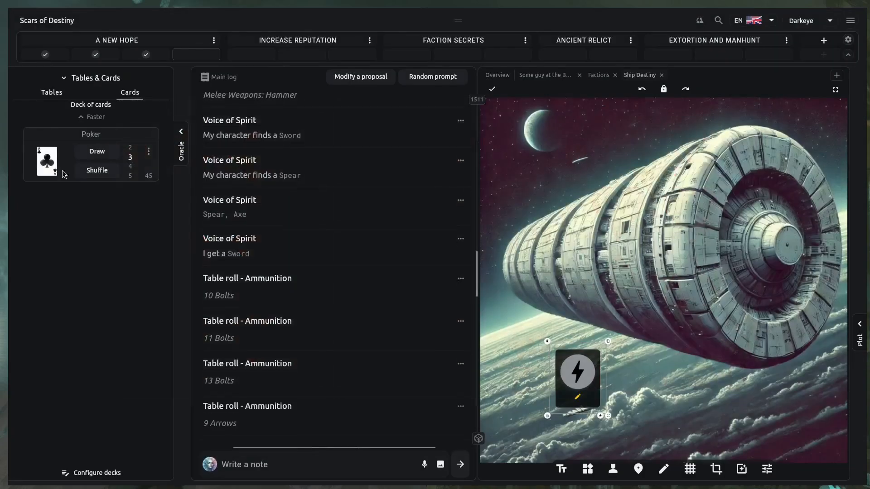
pyautogui.click(57, 93)
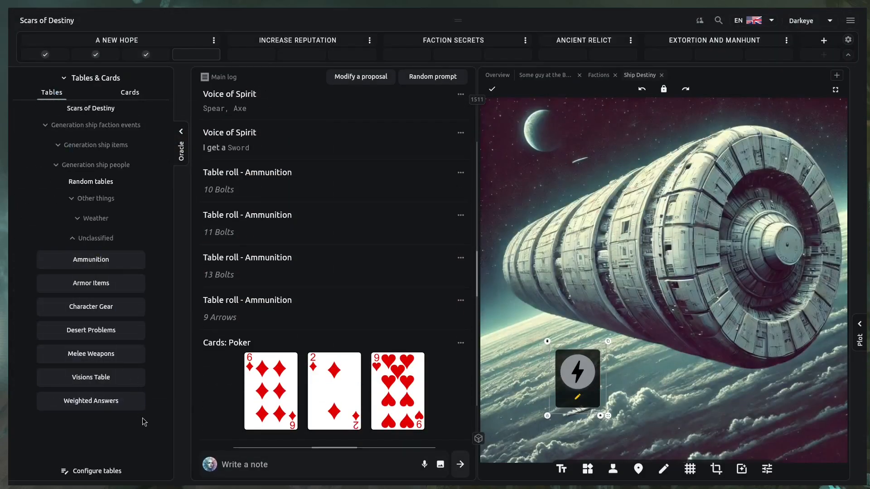
# Create a random table named "Poker Drawer" with the entry "I draw [[Poker:4]]", save it and roll it once.
pyautogui.click(116, 475)
pyautogui.click(397, 56)
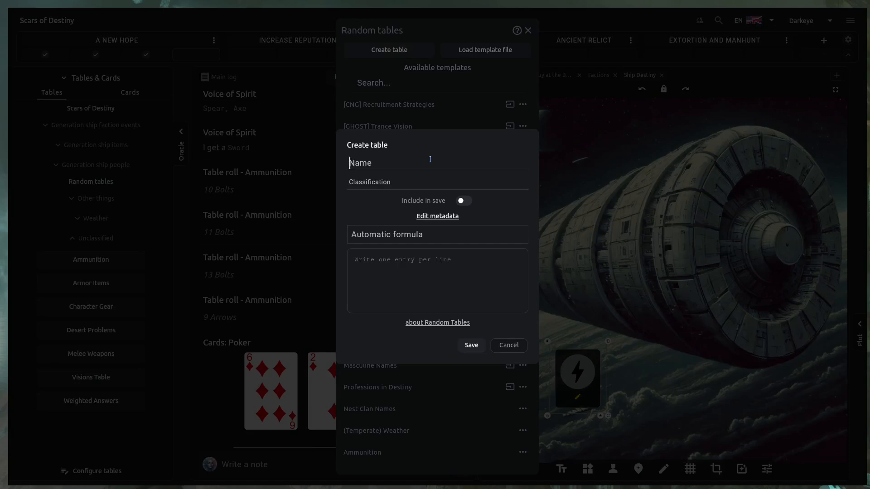
pyautogui.write('Poker Drawer')
pyautogui.click(421, 278)
pyautogui.write('I draw')
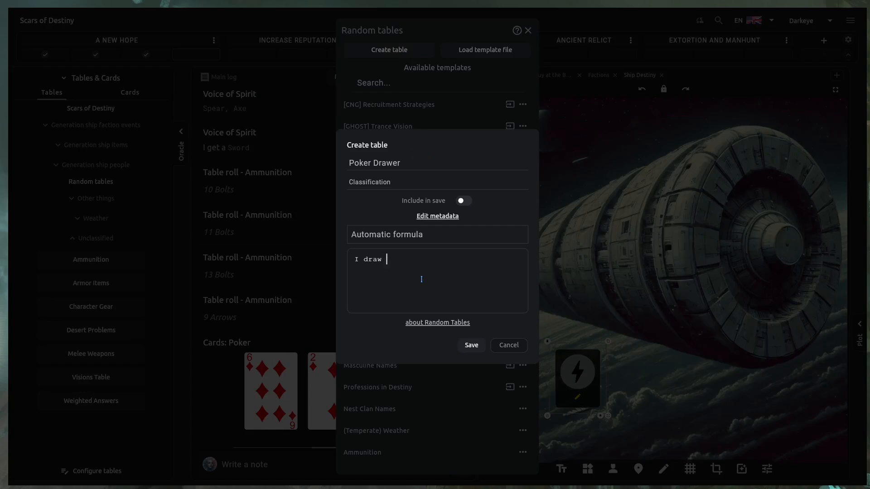
pyautogui.write(' [[')
pyautogui.write('Poker')
pyautogui.write(':')
pyautogui.write('3')
pyautogui.write('4]]')
pyautogui.click(468, 347)
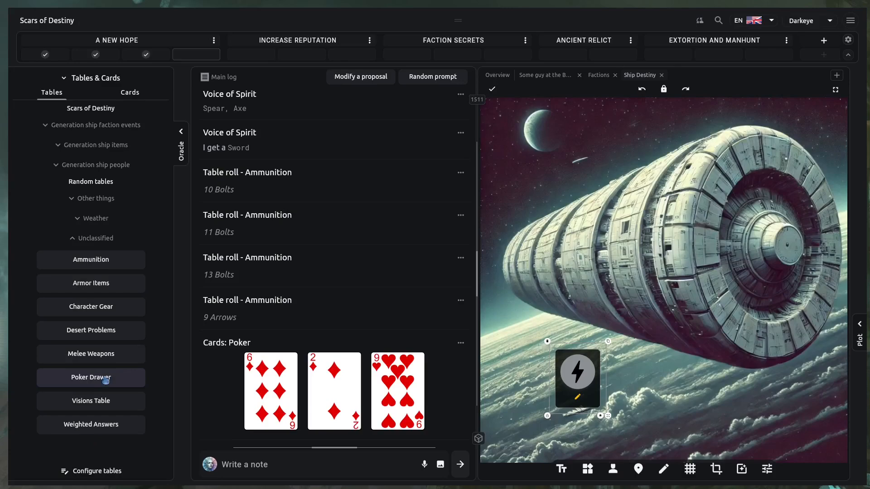
pyautogui.click(106, 379)
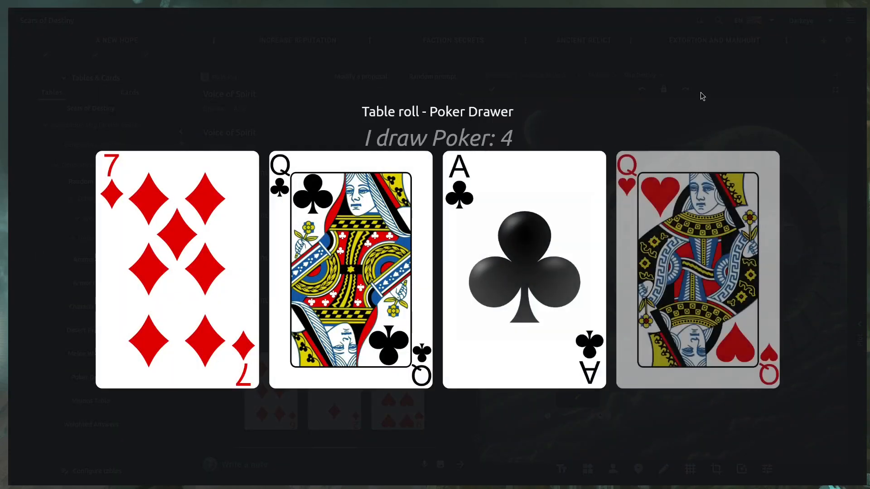
pyautogui.click(710, 96)
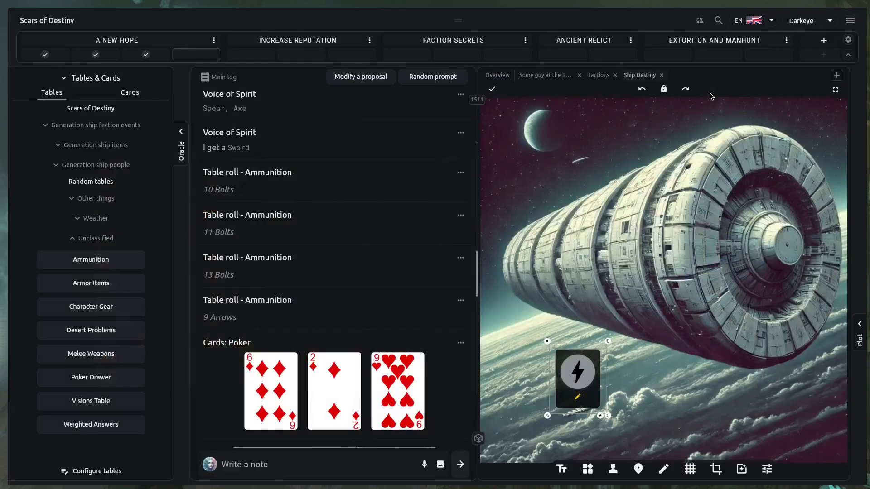
pyautogui.click(94, 469)
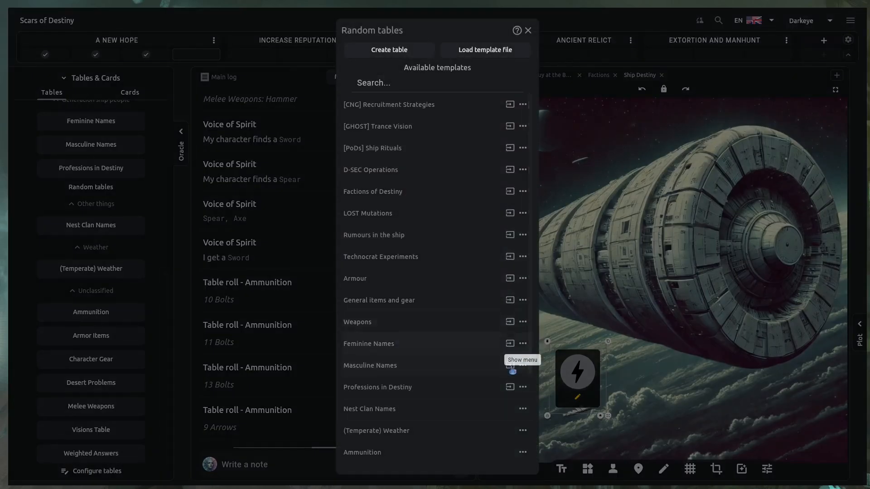
pyautogui.scroll(-2, 488, 375)
pyautogui.scroll(-3, 514, 413)
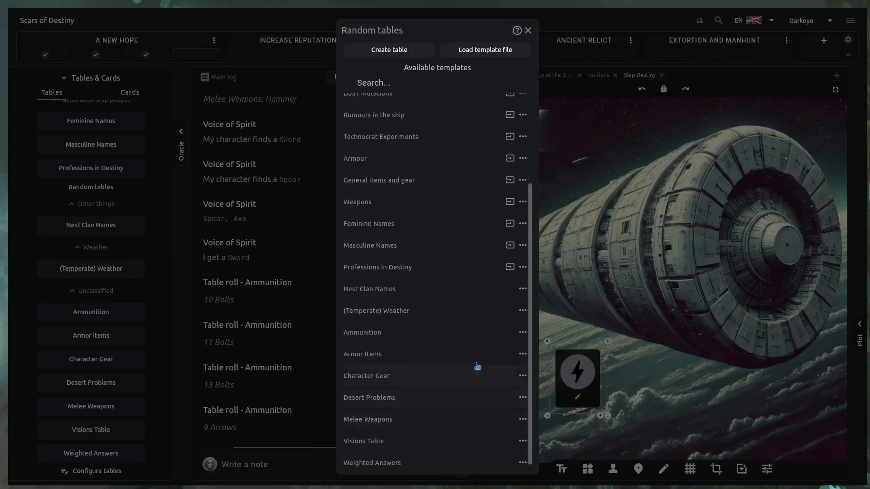
pyautogui.click(319, 354)
# Collapse all the table groups in the table list, including Unclassified, Weather, Other things and the Generation ship groups.
pyautogui.click(97, 298)
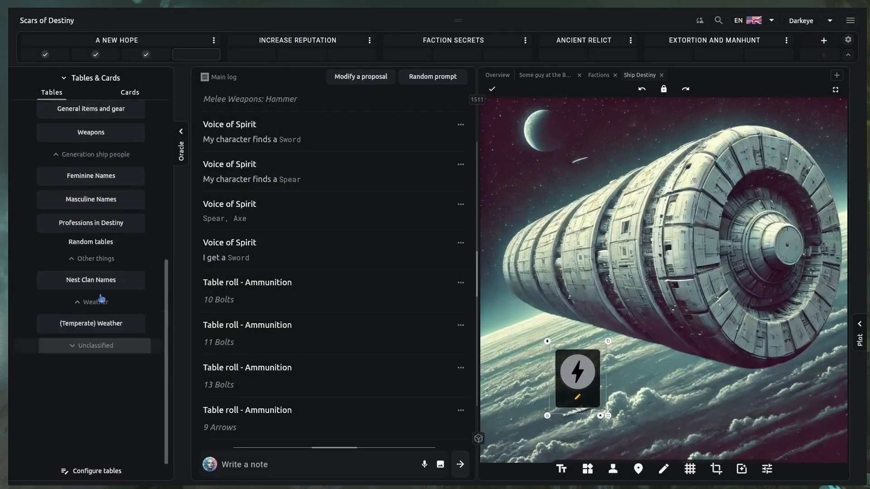
pyautogui.click(93, 369)
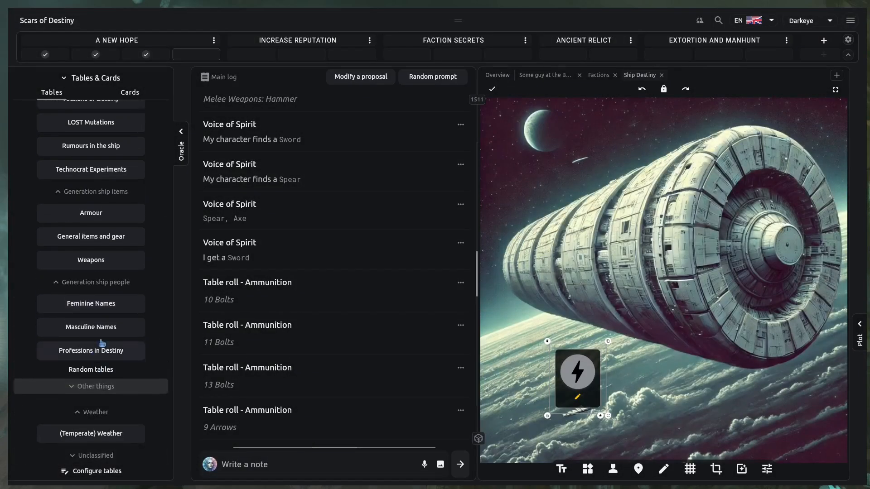
pyautogui.click(118, 289)
pyautogui.click(110, 268)
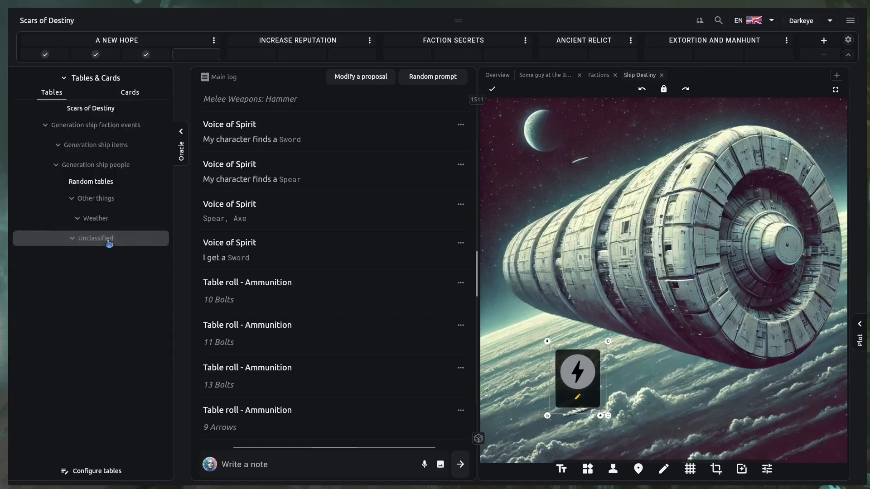